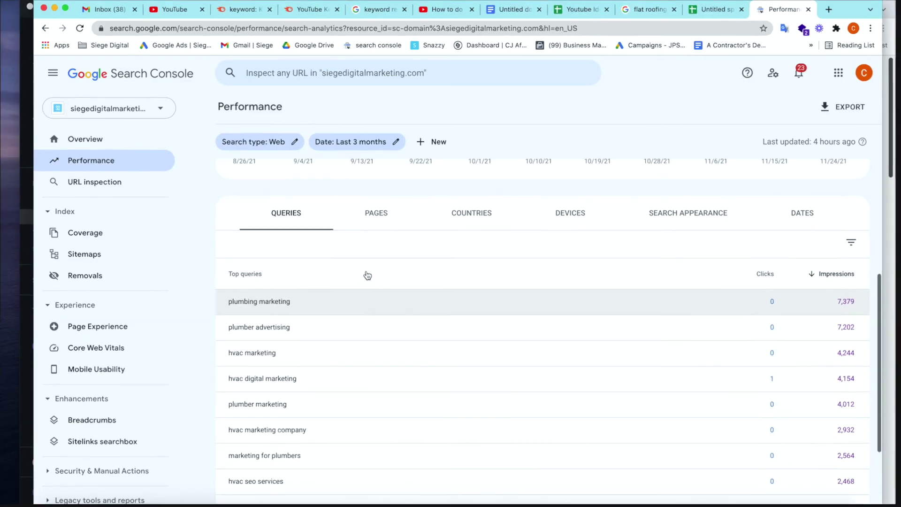
Add a Query filter to the Performance report for queries containing a keyword
left_click(428, 141)
left_click(356, 137)
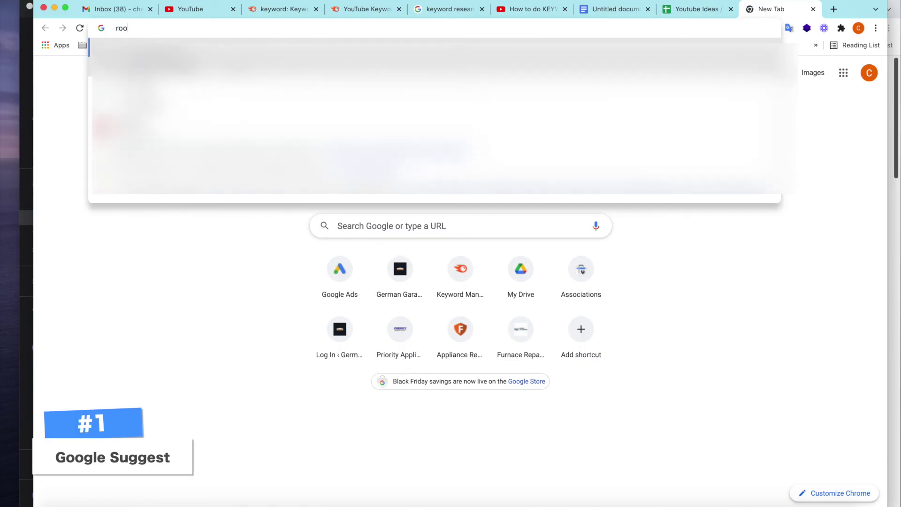
Search Google for 'roofing companies edmonton' from the new tab's address bar
type("fing company")
key("BackSpace")
type("ies ")
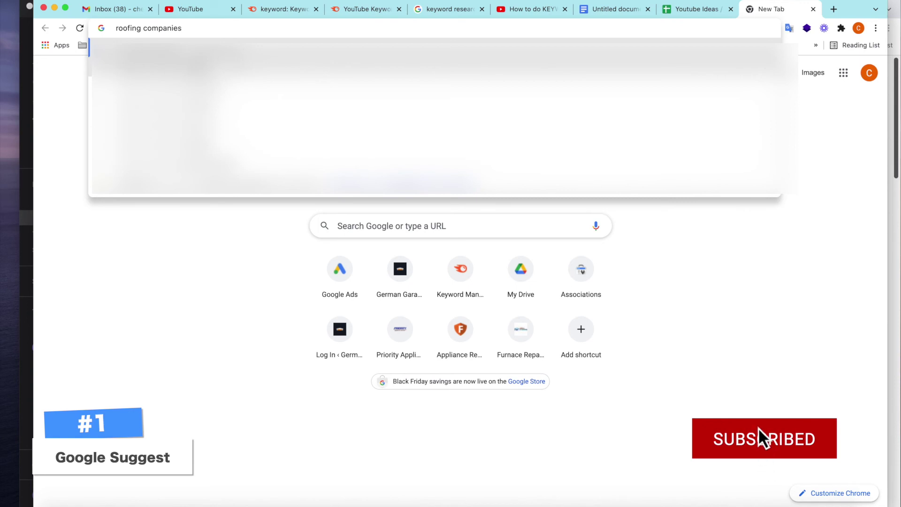
type("edmonto")
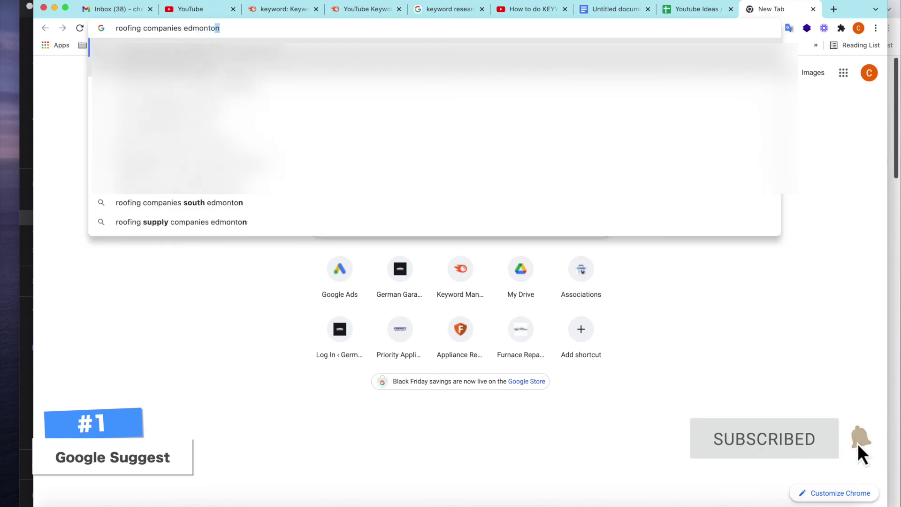
key("Return")
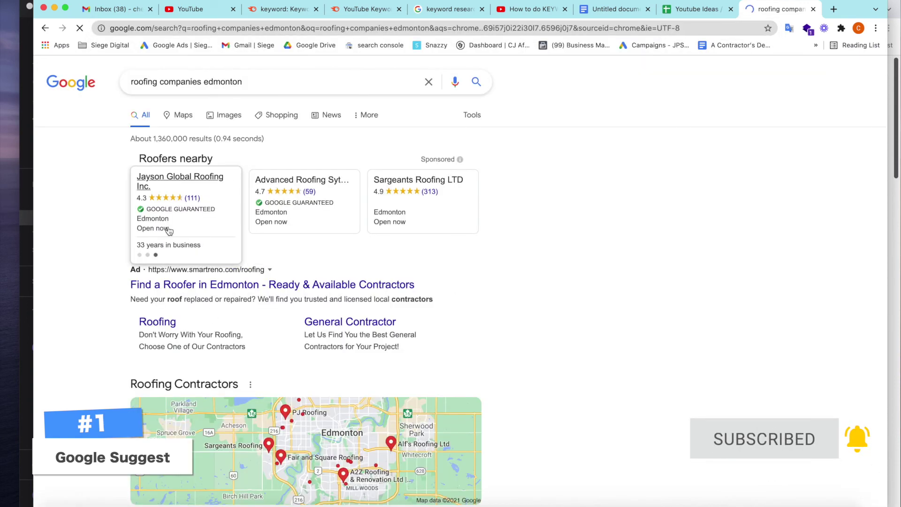
Copy the 'roofing companies edmonton' query into cell A1 of the untitled spreadsheet
left_click(249, 83)
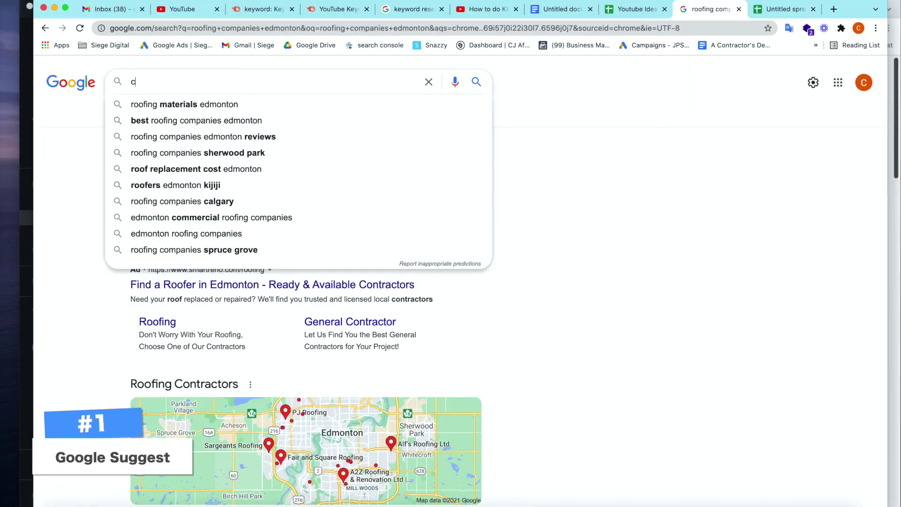
key("super+z")
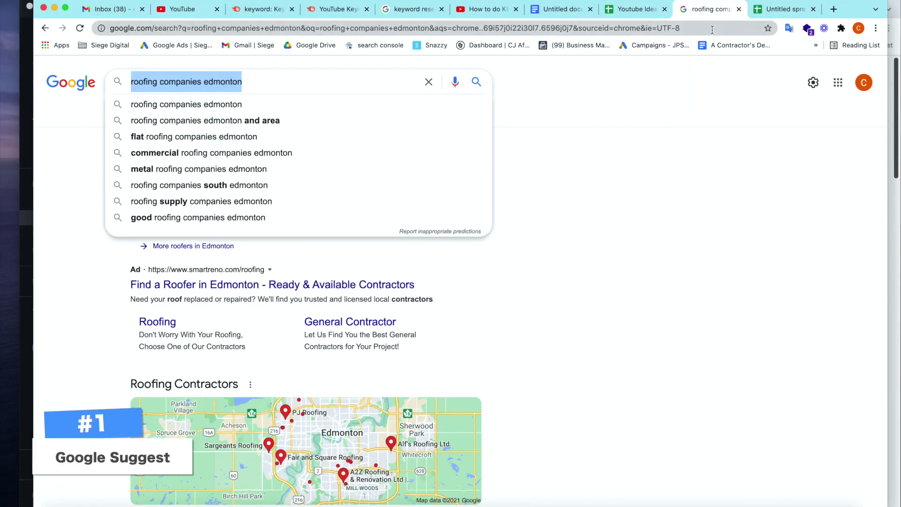
left_click(774, 16)
type("roofing companies edmonton")
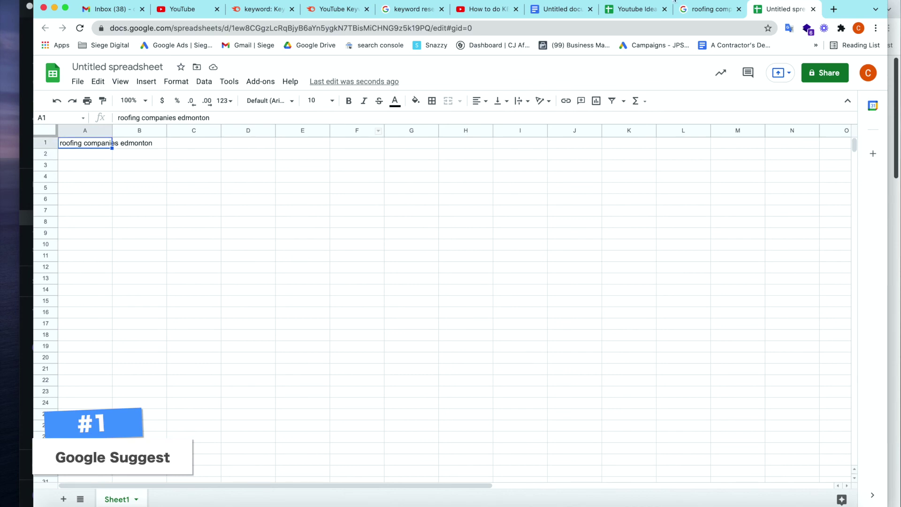
Add 'metal roofing companies edmonton' to cell A2 after checking the search suggestions
left_click(704, 9)
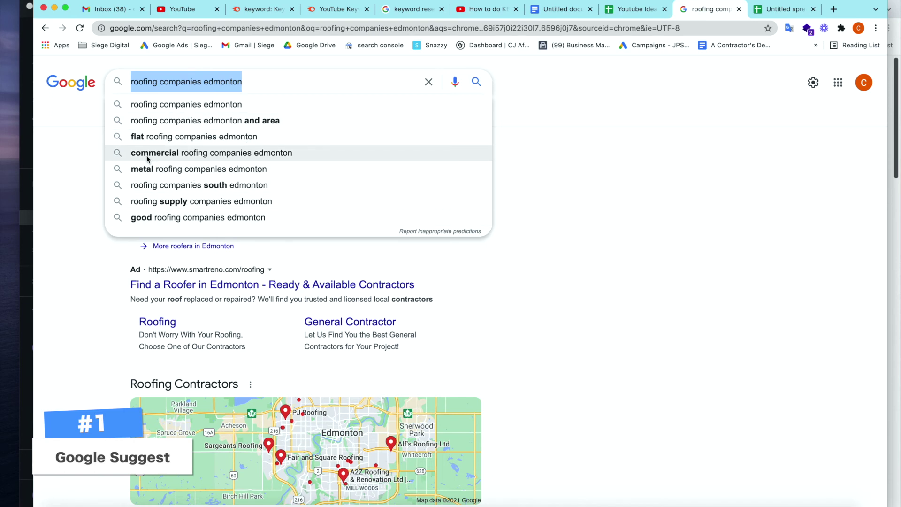
left_click(783, 10)
key("Down")
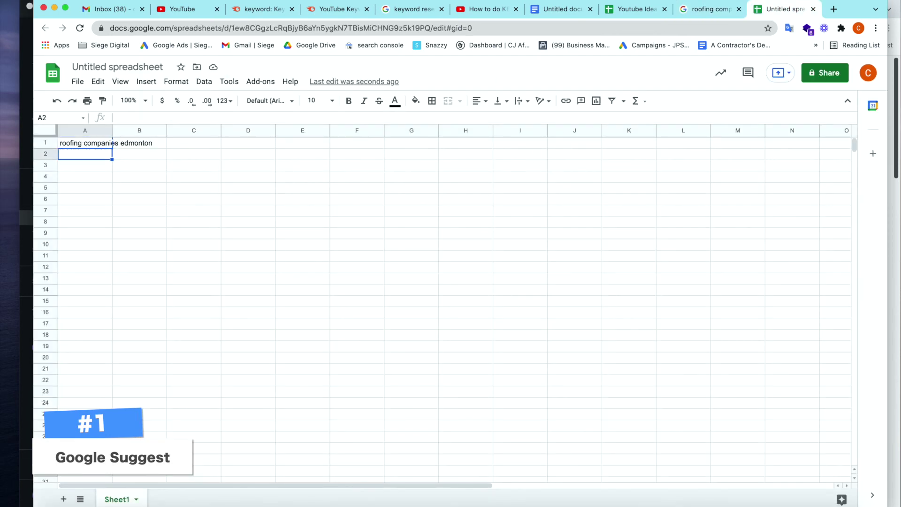
type("metal")
type("roofing companies edmonton")
key("Return")
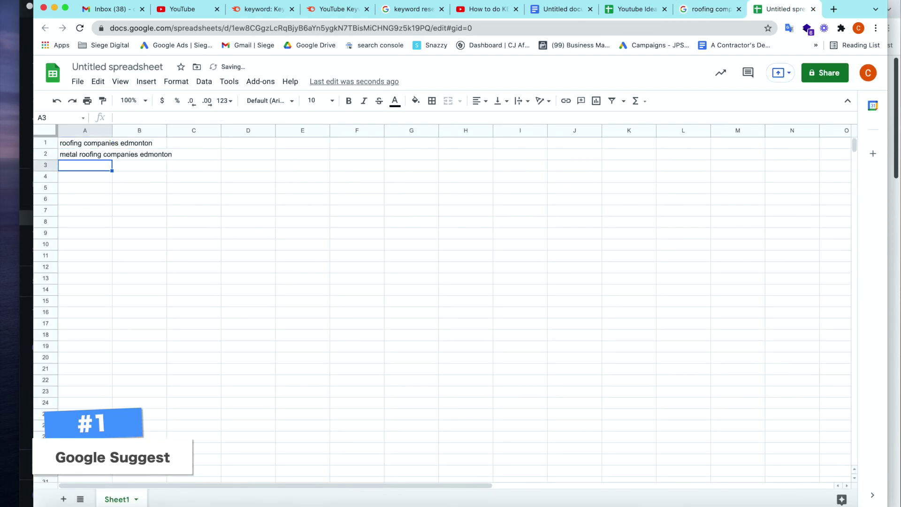
Add 'flat roofing companies edmonton' to cell A3
type("flat")
type("roofing companies edmonton")
key("Return")
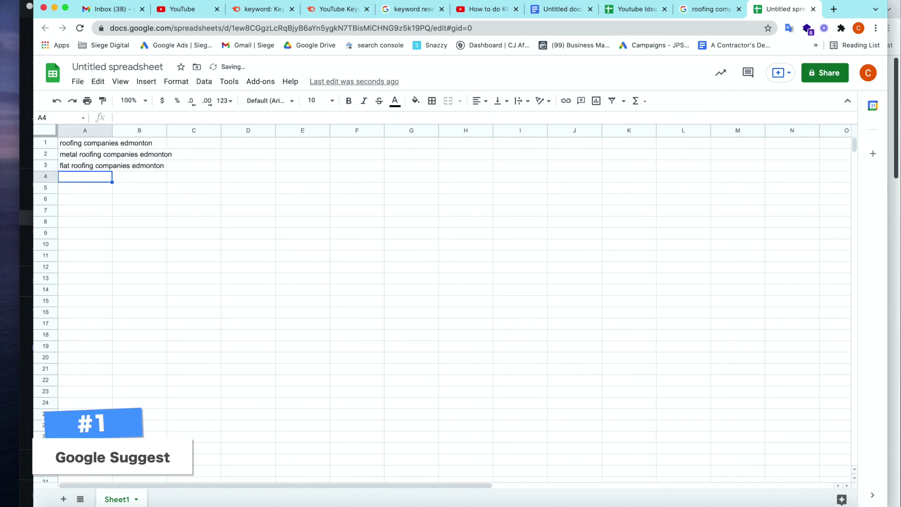
left_click(701, 14)
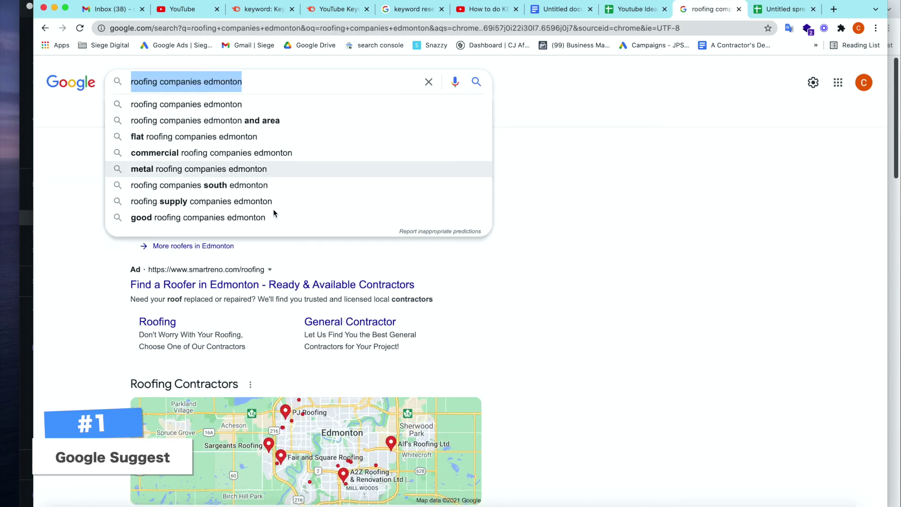
left_click(777, 12)
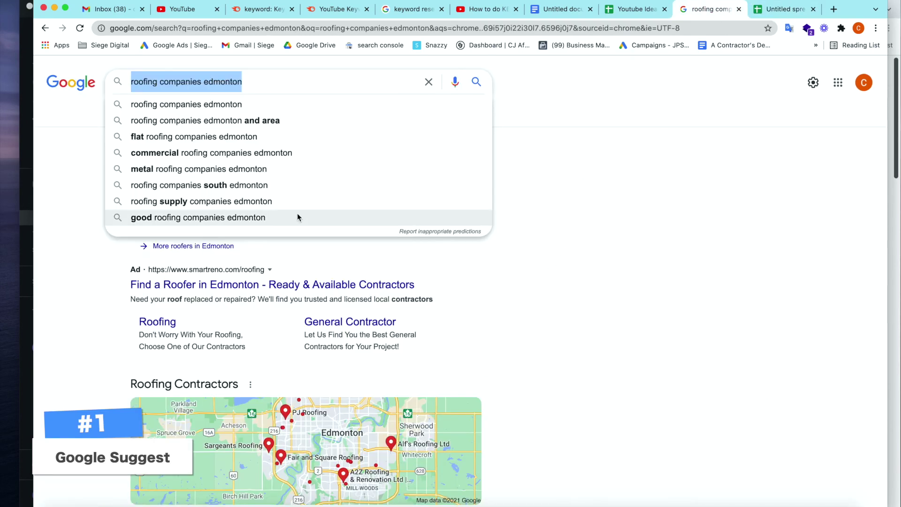
Search 'flat roofing companies edmonton' and trim the query to surface variations like commercial roofing companies edmonton
left_click(197, 136)
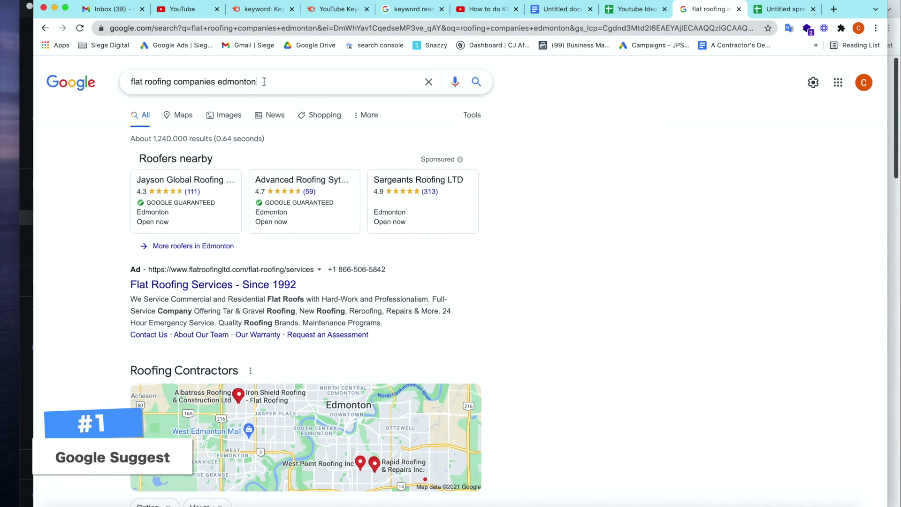
left_click(264, 81)
key("BackSpace")
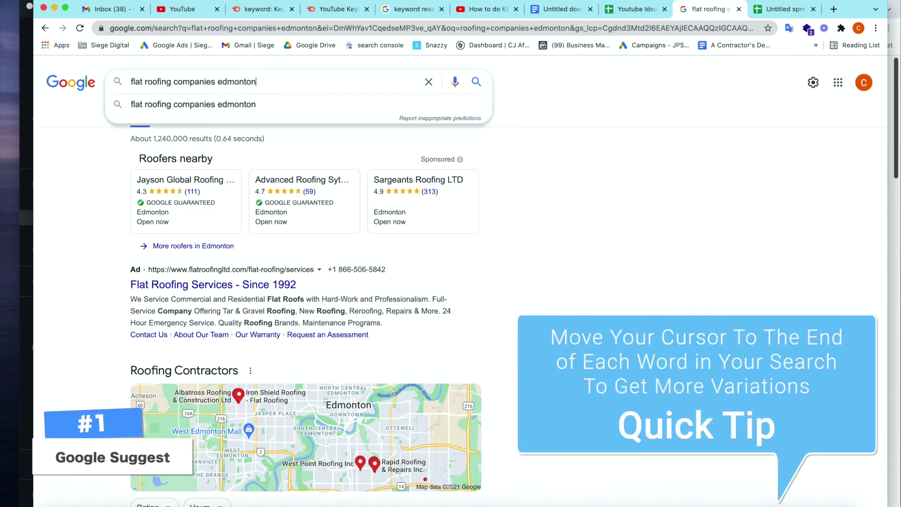
key("BackSpace")
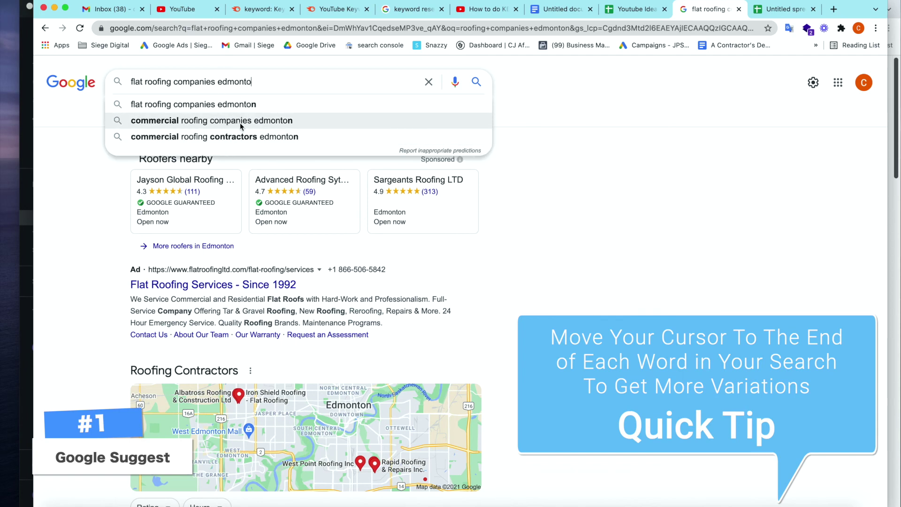
type("n")
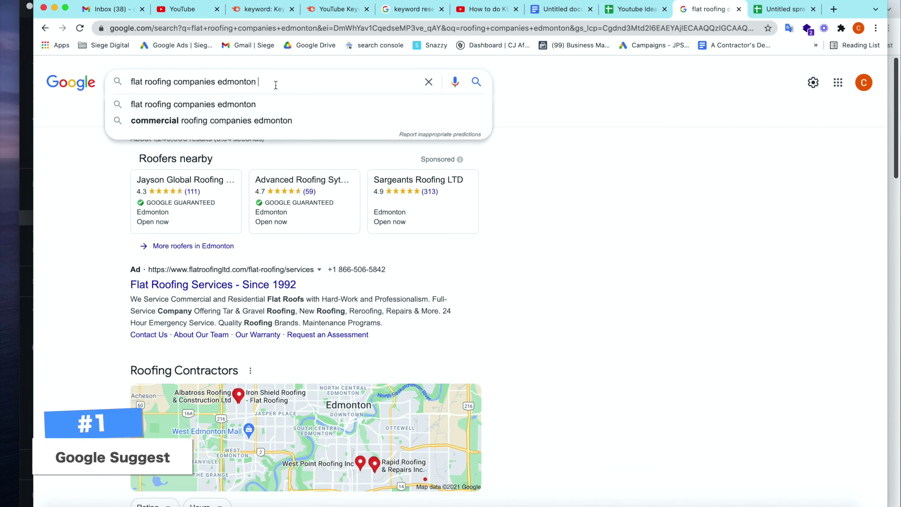
left_click(105, 293)
scroll(103, 294, "down", 15)
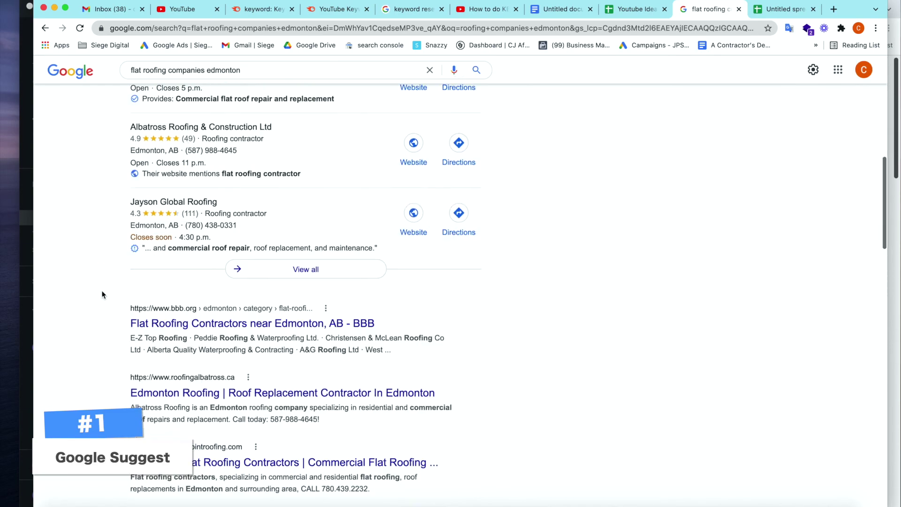
Expand the People also ask question 'What is the cheapest flat roof system?'
scroll(101, 290, "down", 3)
left_click_drag(127, 239, 95, 281)
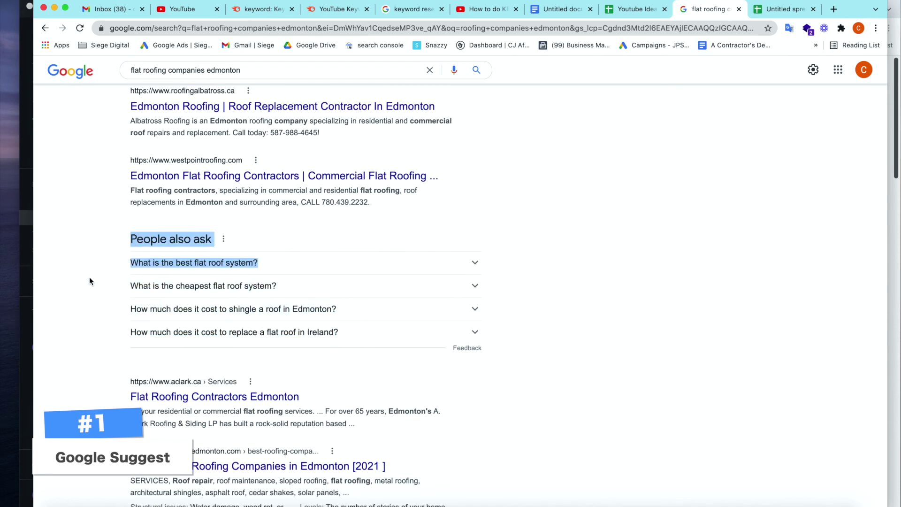
left_click(78, 281)
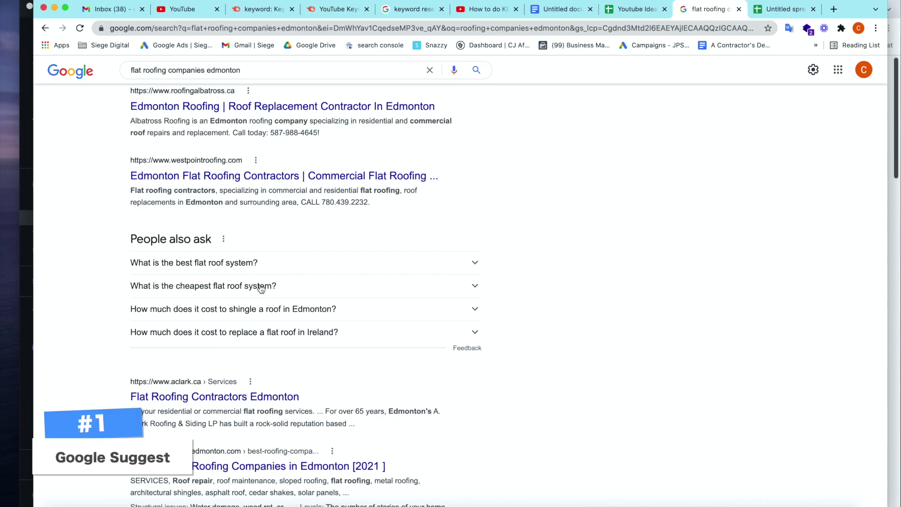
left_click(262, 287)
scroll(239, 338, "down", 2)
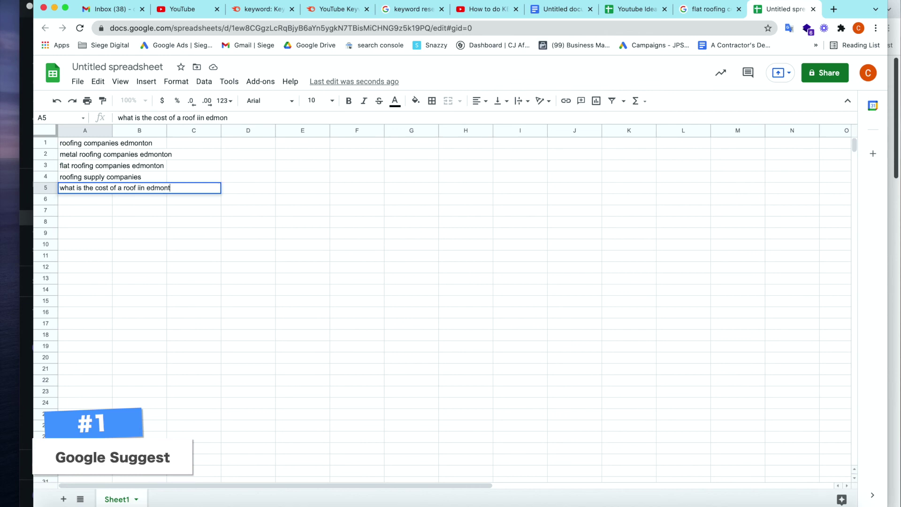
Commit the Edmonton roof cost question in A5 and return to the flat roofing results
key("Return")
left_click(712, 12)
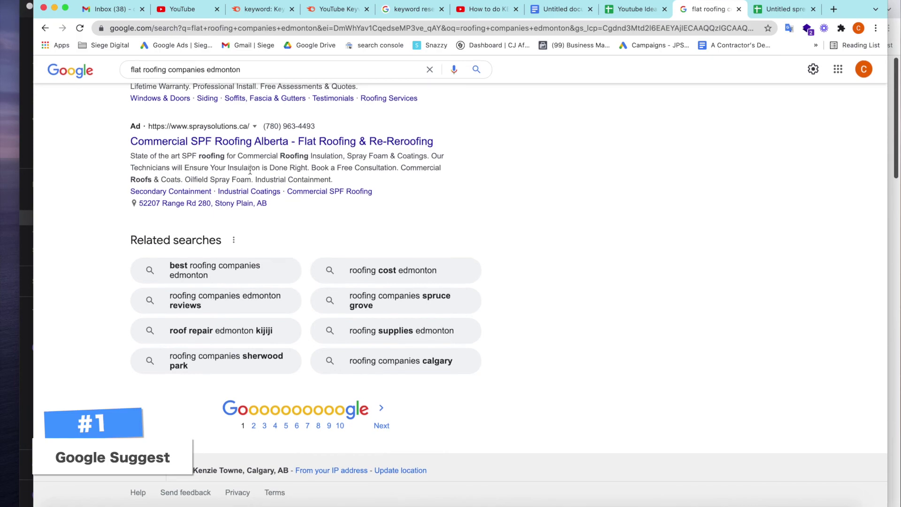
Replace the search query with 'what is the best flat roo' to see material, sealant and membrane suggestions
scroll(305, 281, "up", 20)
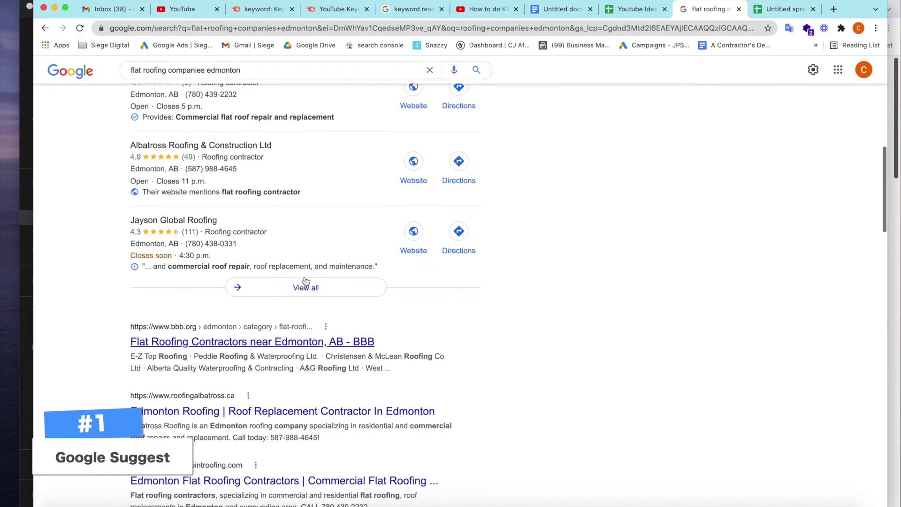
scroll(306, 281, "down", 15)
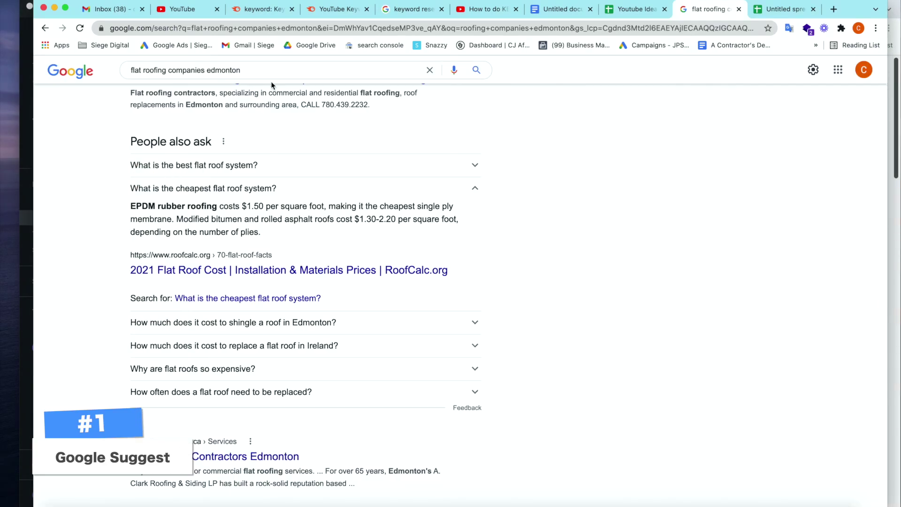
triple_click(217, 69)
type("what is the best")
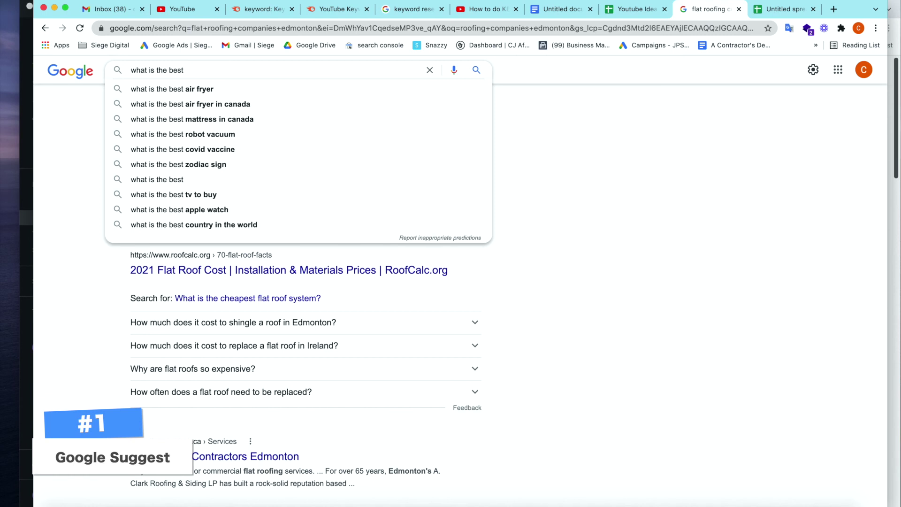
type(" flat roo")
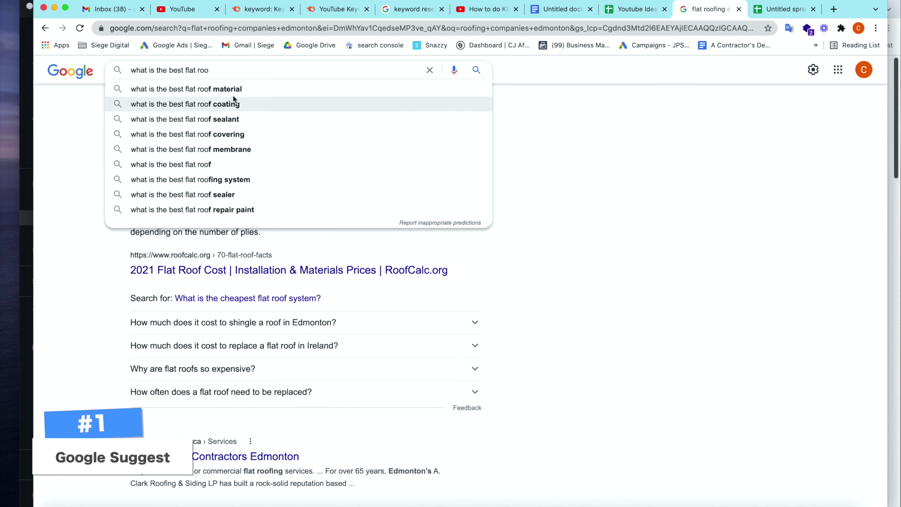
left_click(777, 8)
Enter 'roof membrane', 'roof sealant' and 'roof covering membrane' in cells A6–A8
type("roof")
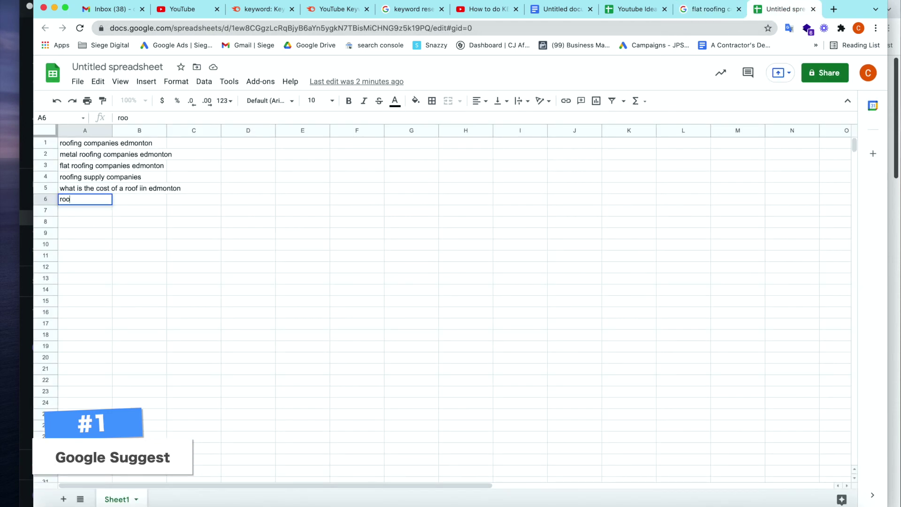
type("membrane")
key("Return")
type("roof sealant")
key("Return")
type("roof covering membrane")
key("Return")
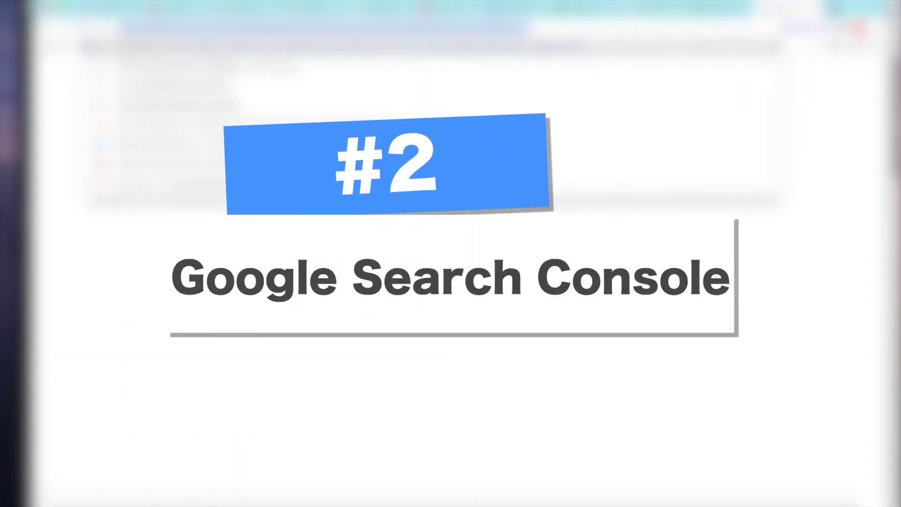
Open Search Console on the siegedigitalmarketing.com property and go to the Performance report
type("search")
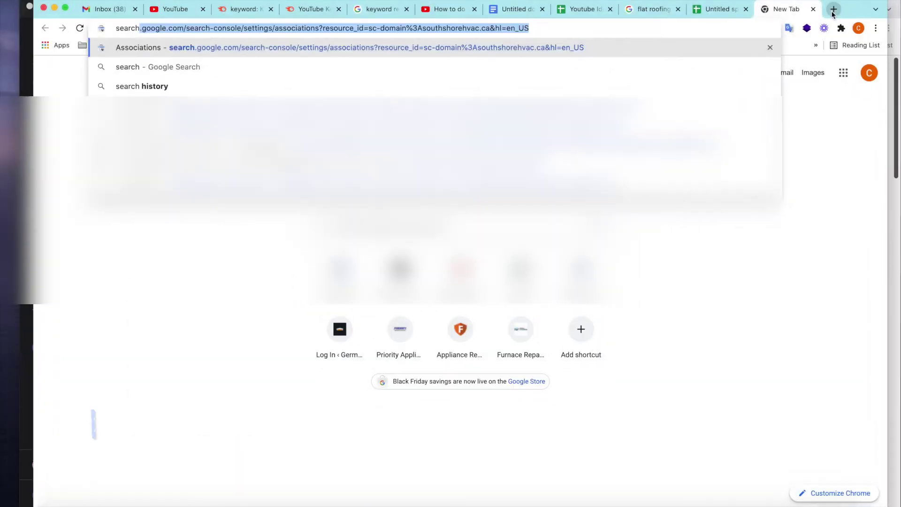
key("Return")
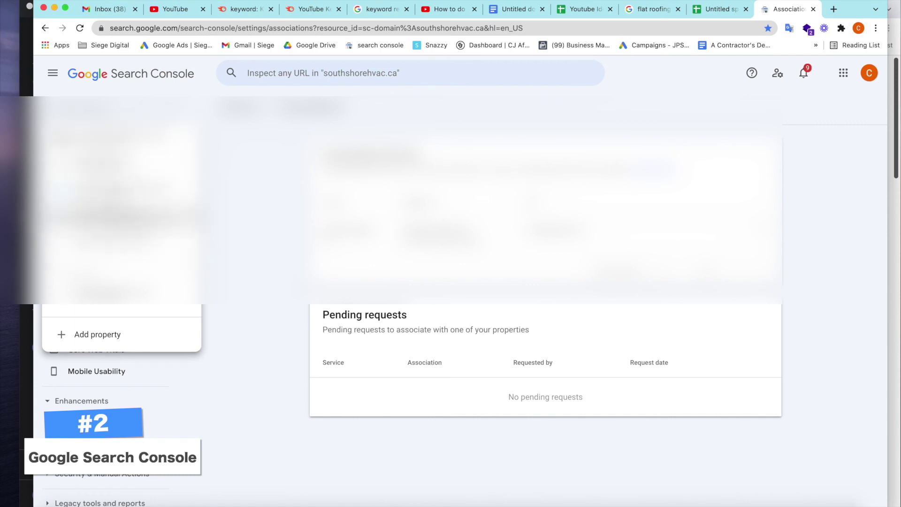
key("Return")
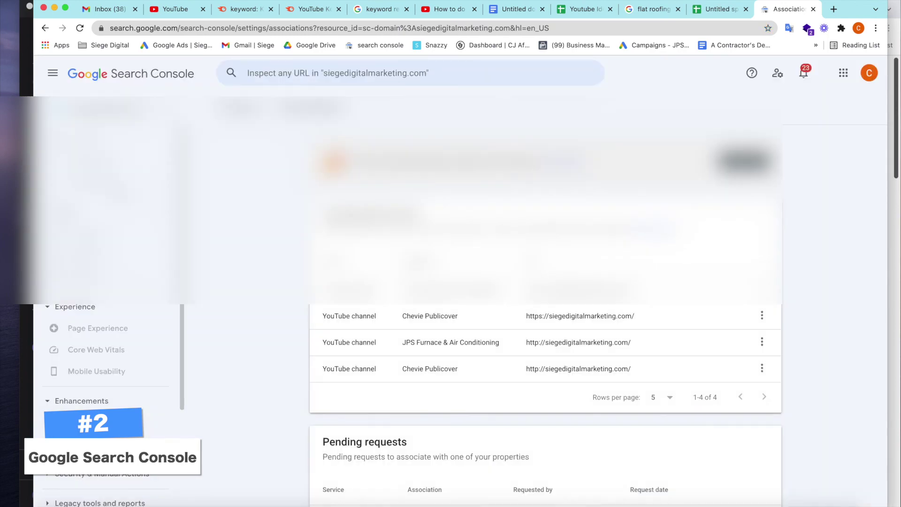
left_click(89, 161)
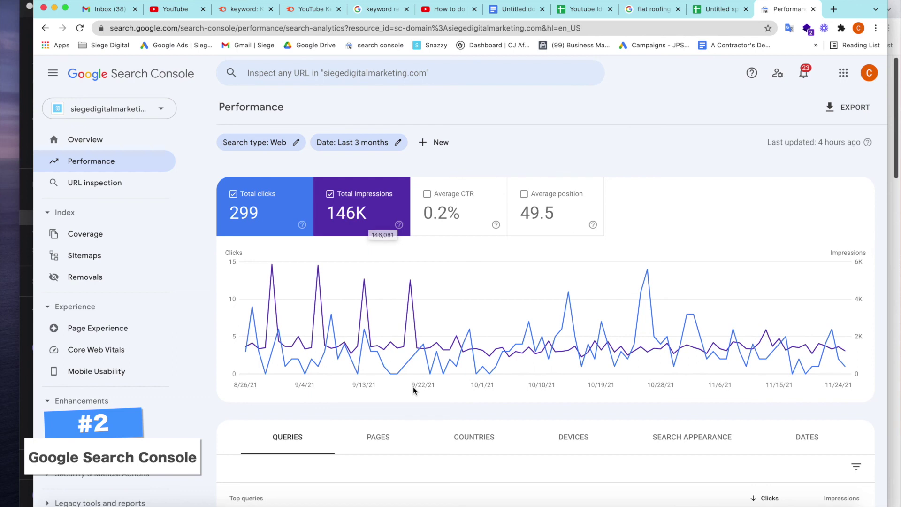
Sort top queries by impressions, highest first, and start a new report filter
scroll(436, 367, "down", 3)
scroll(437, 366, "down", 3)
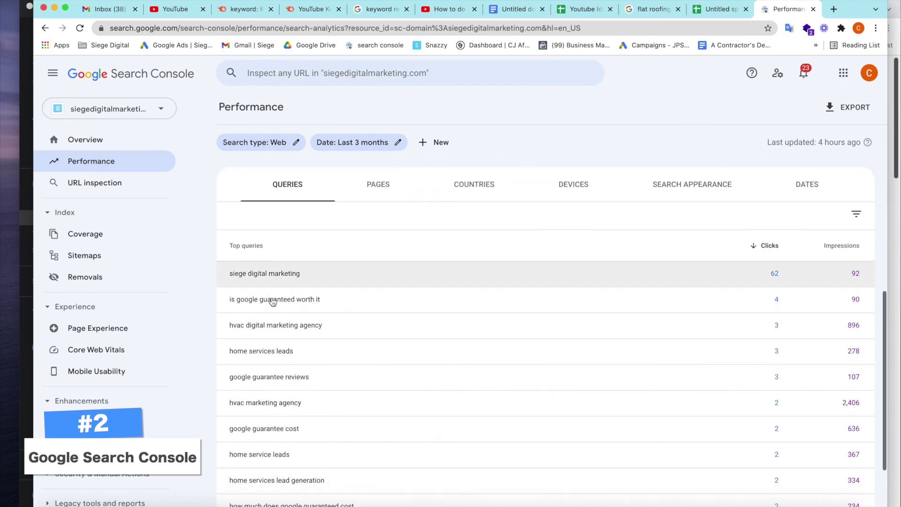
scroll(261, 440, "up", 1)
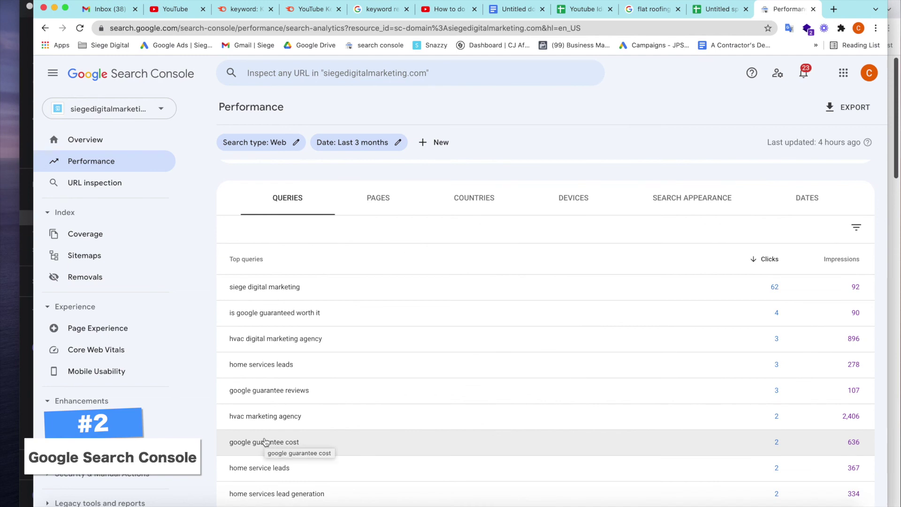
left_click(844, 260)
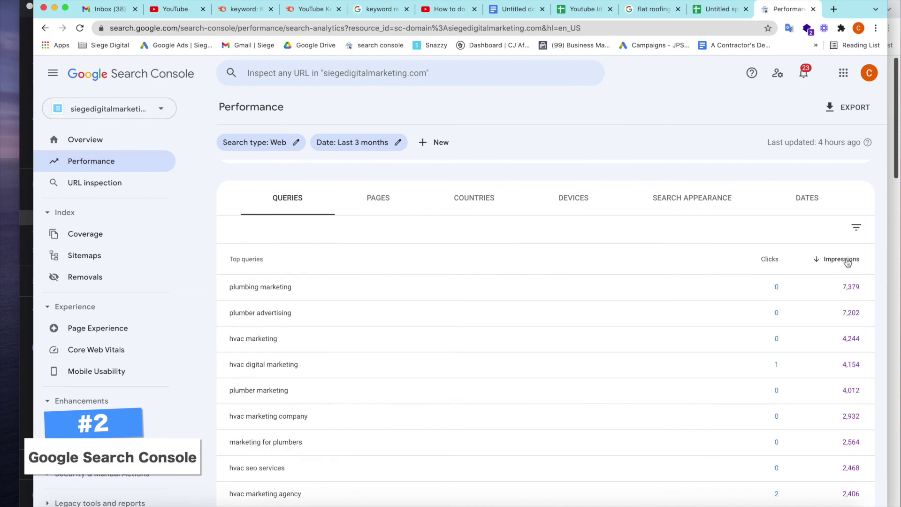
scroll(488, 306, "down", 1)
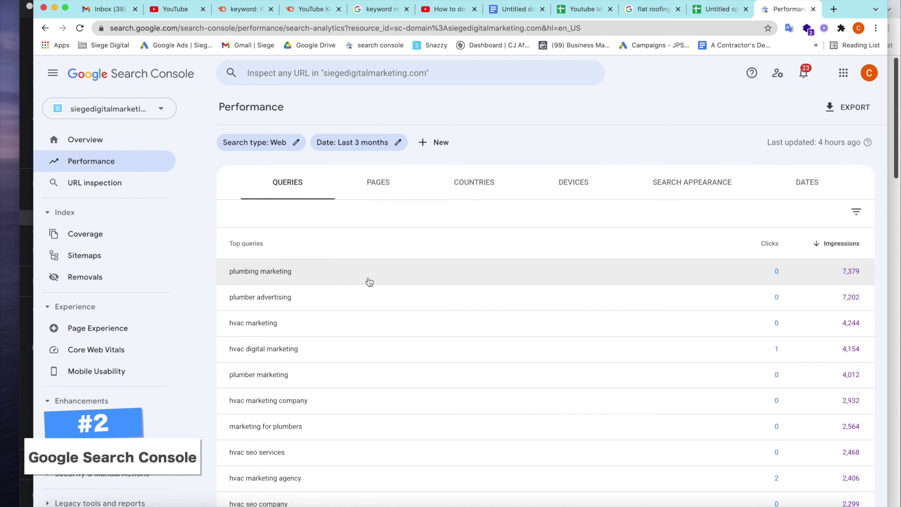
scroll(370, 281, "up", 2)
left_click(422, 142)
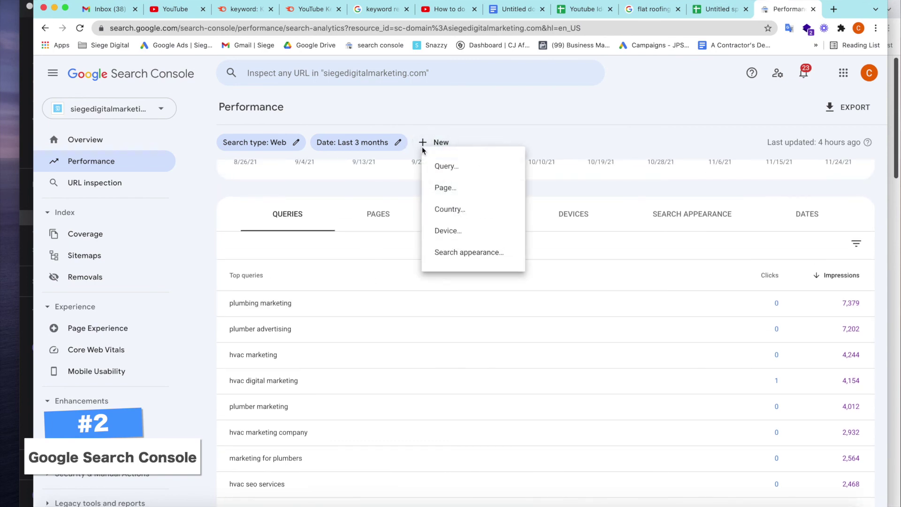
Filter Search Console queries to those containing 'seo', sort by Impressions, then switch to the keyword spreadsheet
left_click(457, 168)
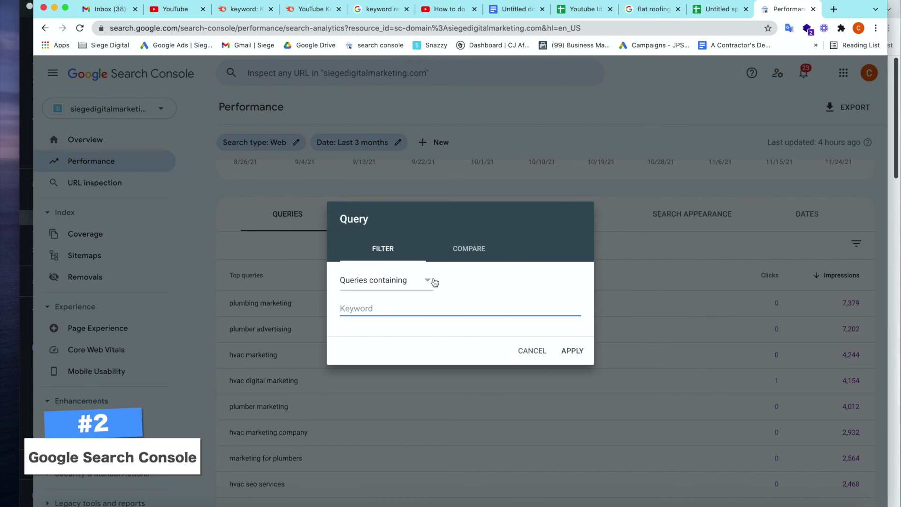
type("seo")
key("Return")
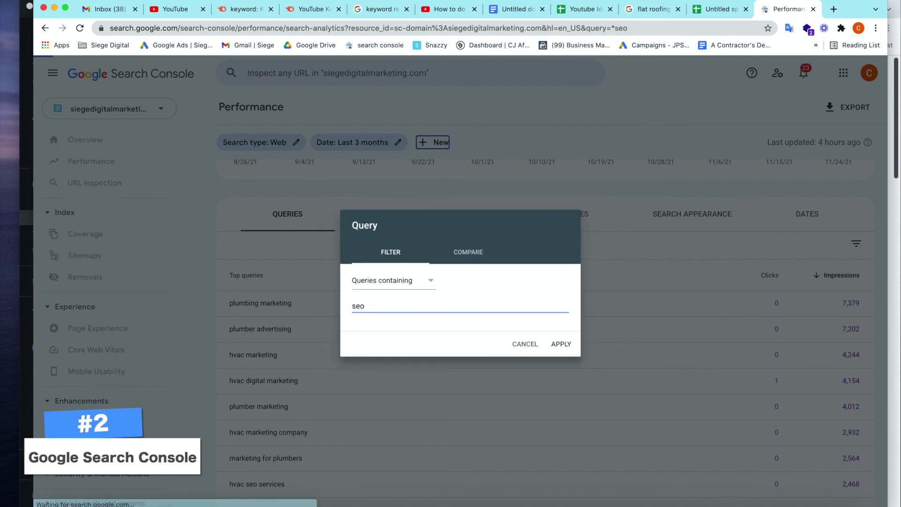
scroll(464, 346, "down", 2)
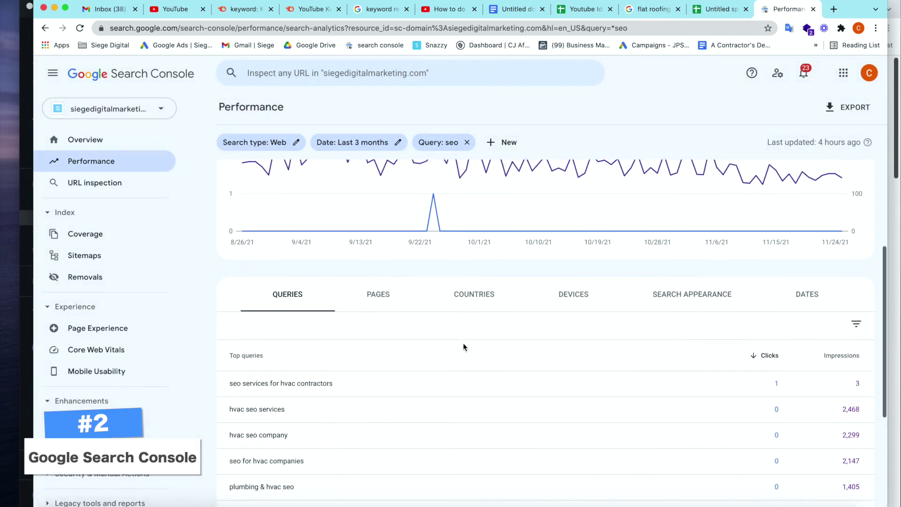
scroll(464, 347, "down", 3)
left_click(849, 246)
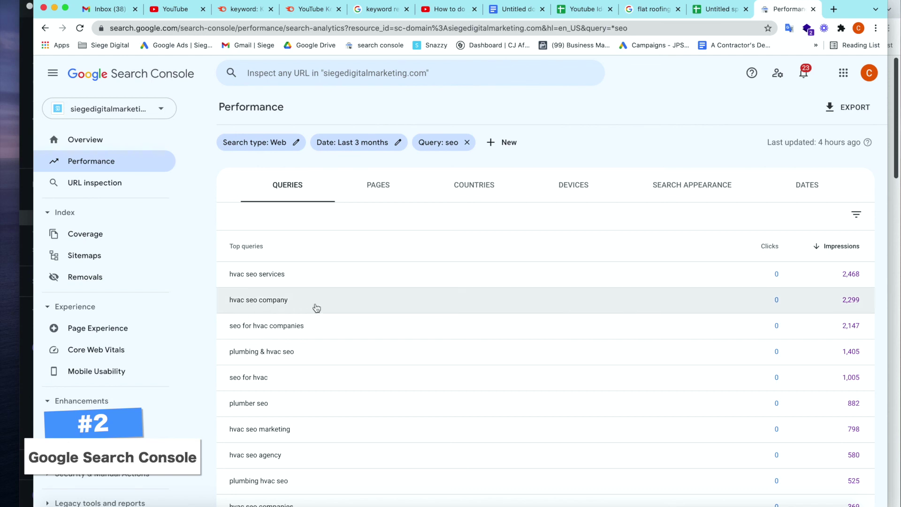
scroll(298, 345, "down", 1)
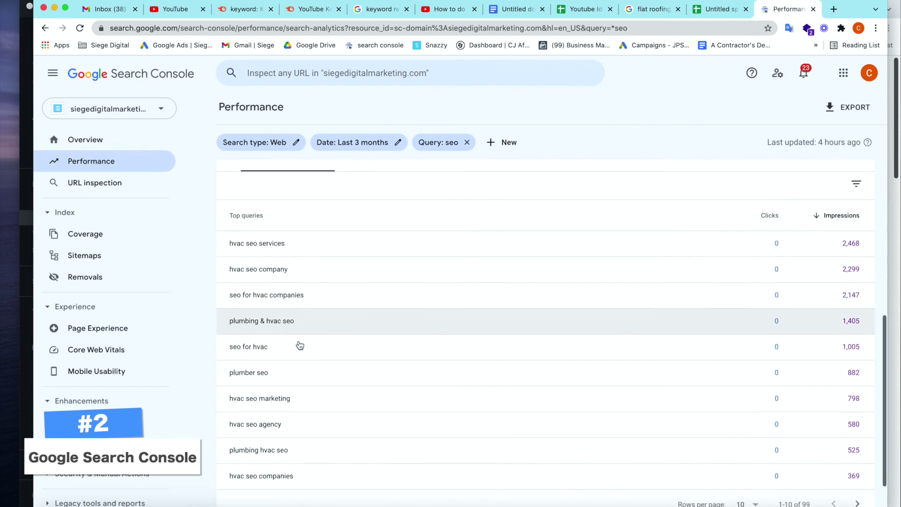
scroll(301, 345, "up", 2)
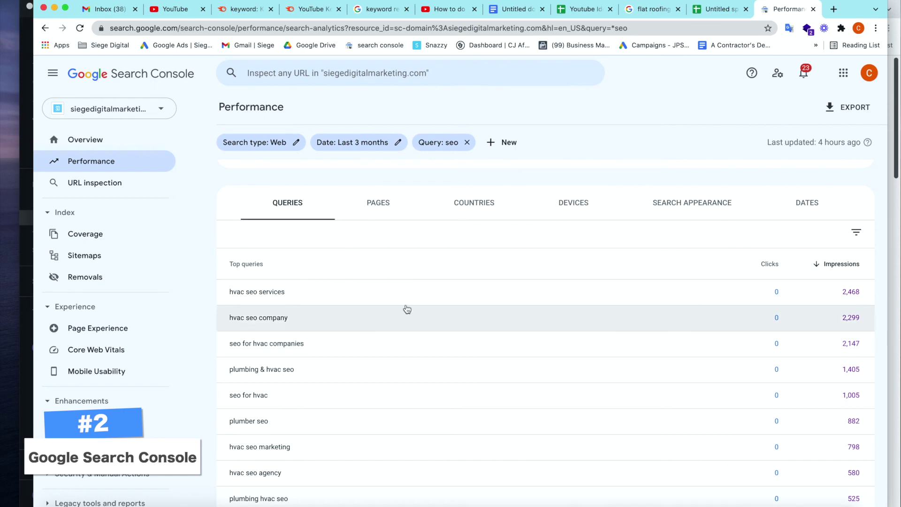
left_click(718, 11)
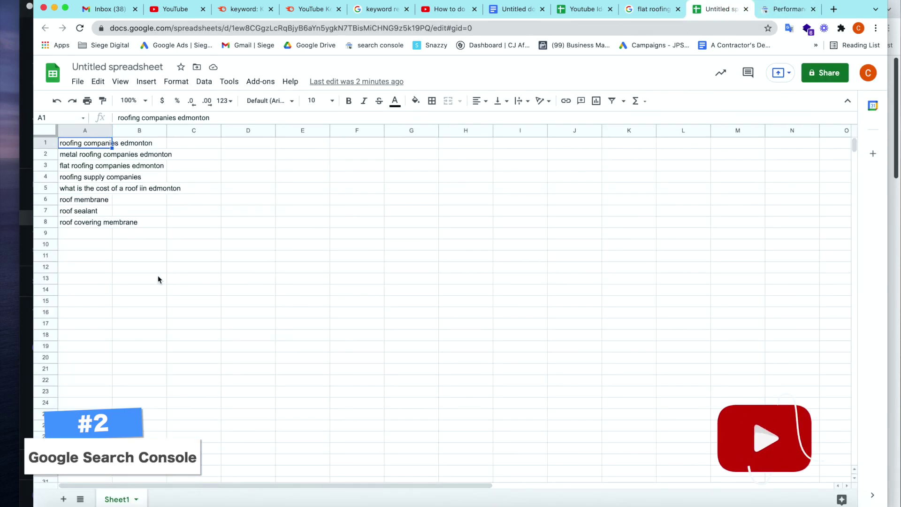
Switch back to the seo-filtered Search Console Performance report tab
left_click(787, 12)
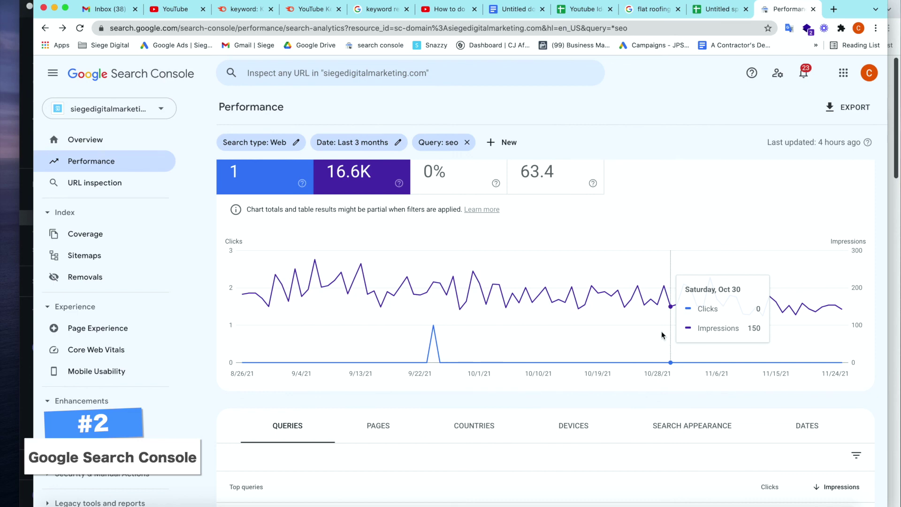
scroll(662, 335, "up", 2)
Turn on the Average position metric and sort the seo queries by Position, best first
left_click(576, 193)
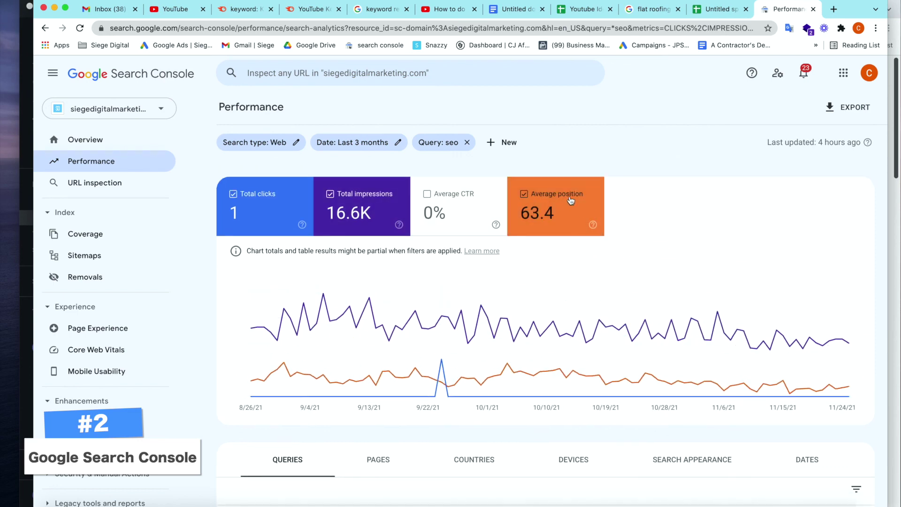
scroll(580, 221, "down", 7)
left_click(848, 355)
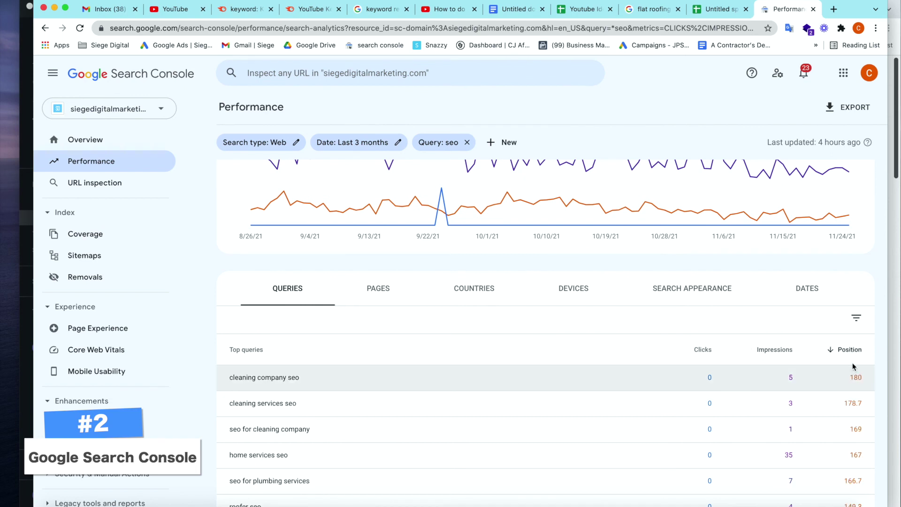
left_click(848, 351)
scroll(630, 389, "down", 2)
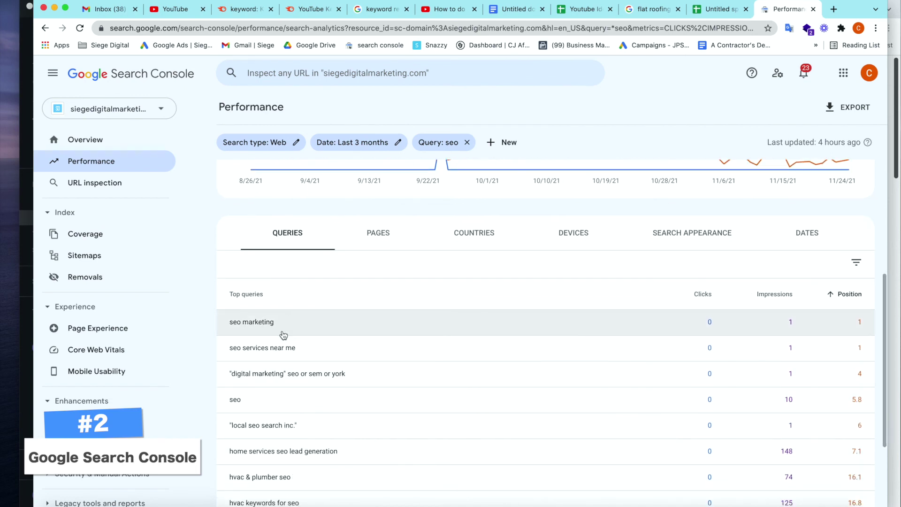
scroll(282, 336, "down", 5)
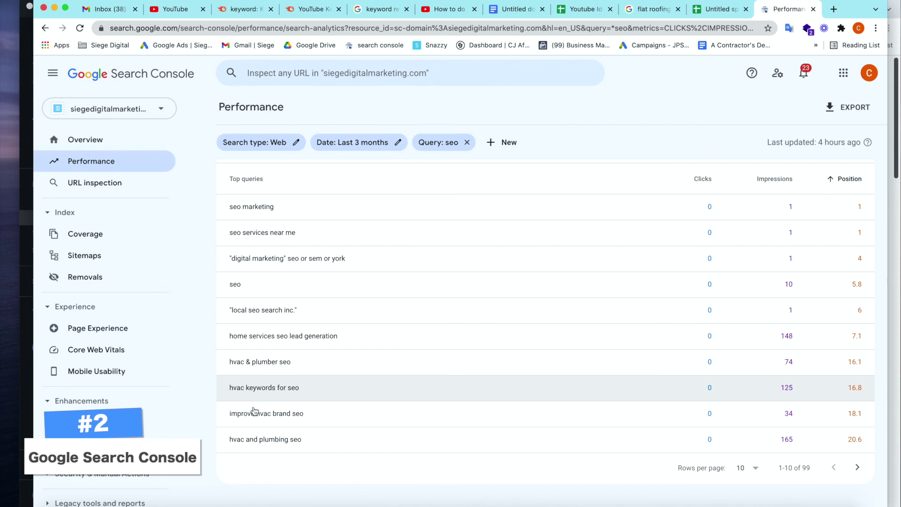
scroll(291, 413, "up", 1)
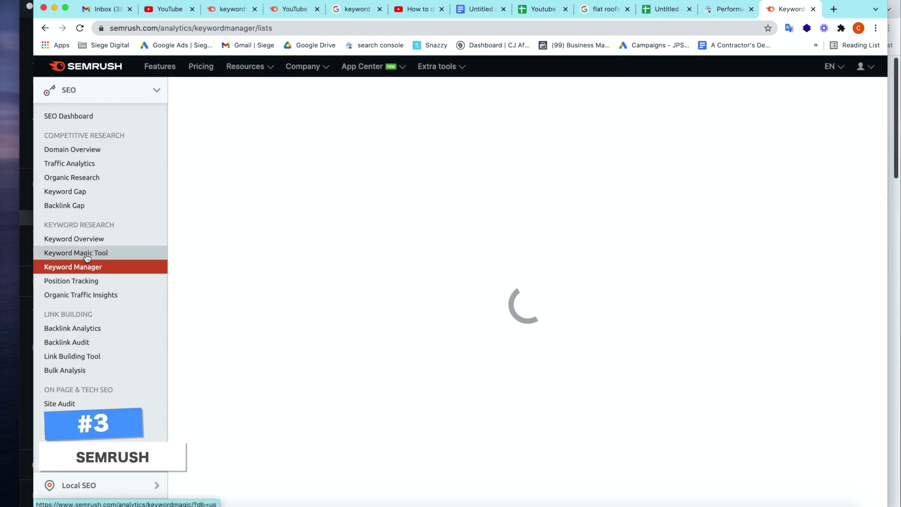
Copy Google's 'roofing companies edmonton' suggestion and search it in Semrush's Keyword Magic Tool
left_click(87, 254)
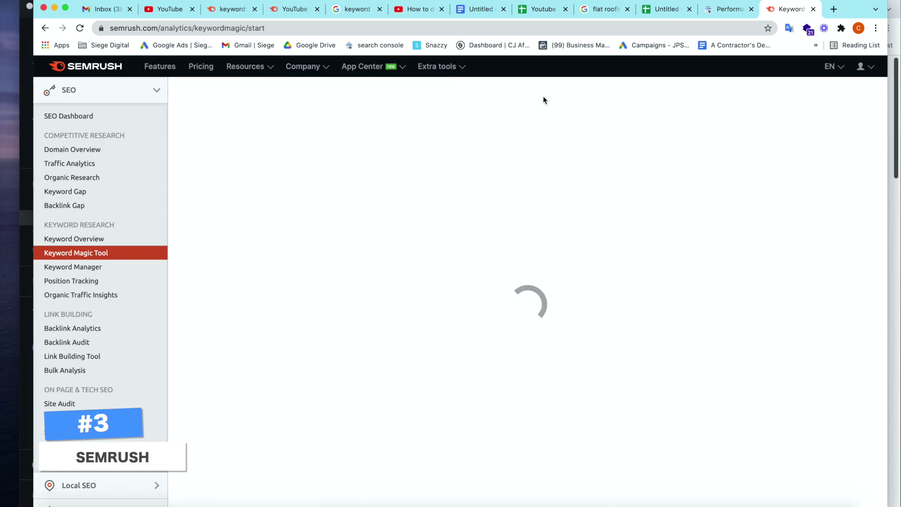
left_click(603, 9)
scroll(223, 109, "up", 10)
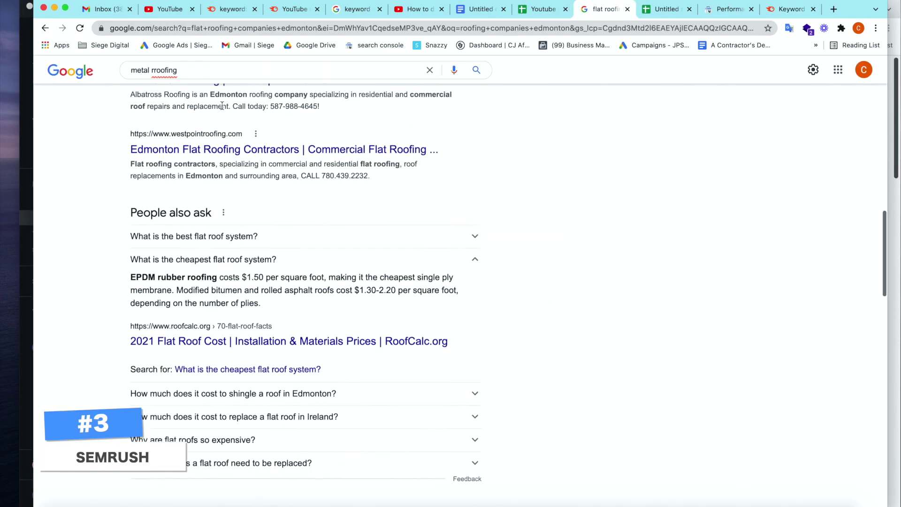
scroll(222, 109, "down", 1)
triple_click(258, 81)
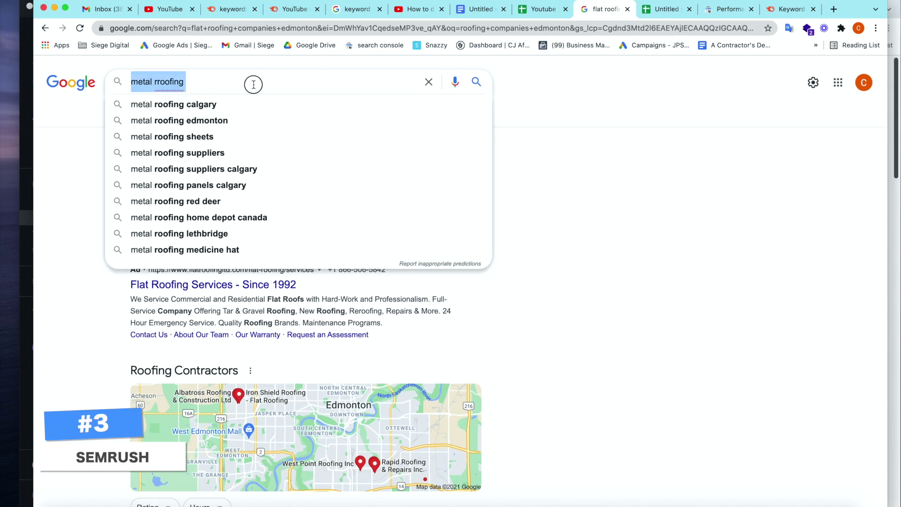
type("roofing")
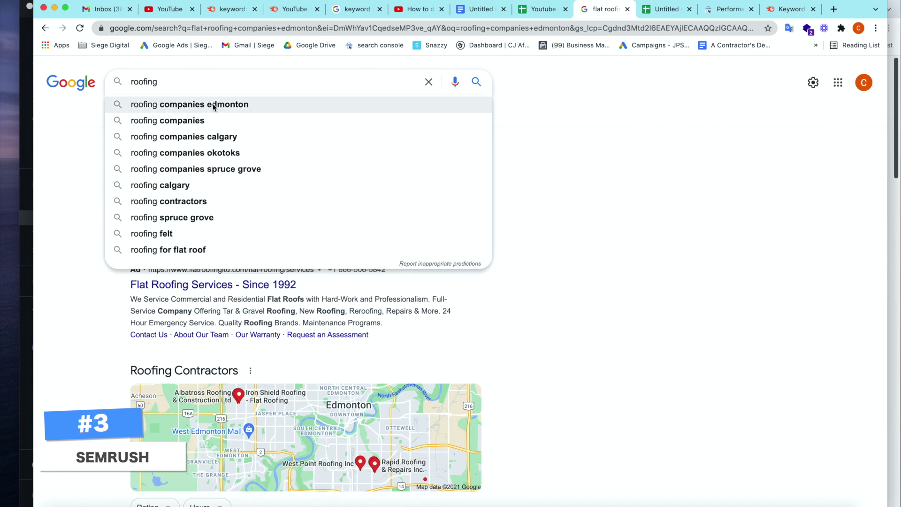
left_click(216, 103)
triple_click(207, 81)
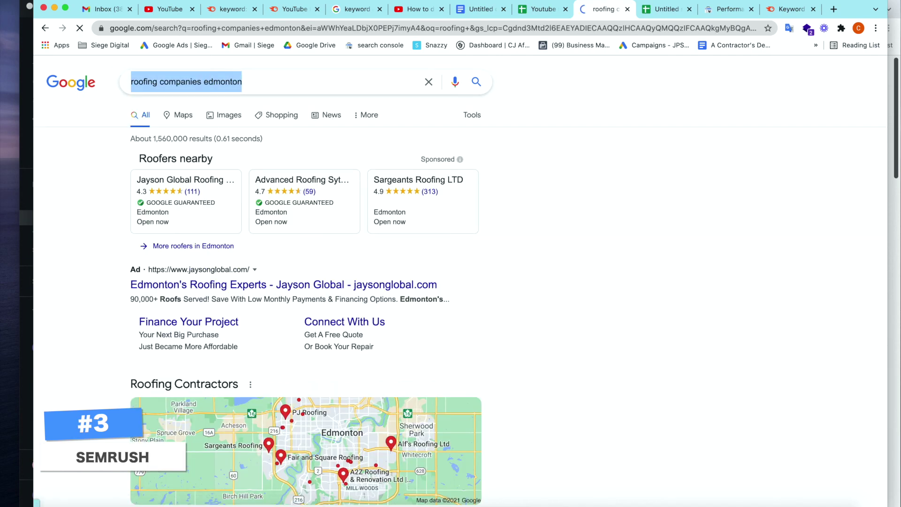
left_click(786, 16)
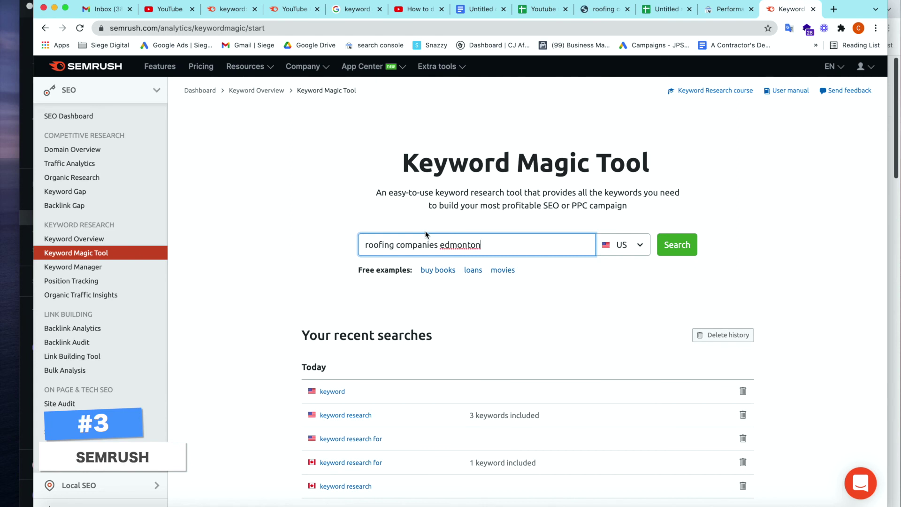
key("Return")
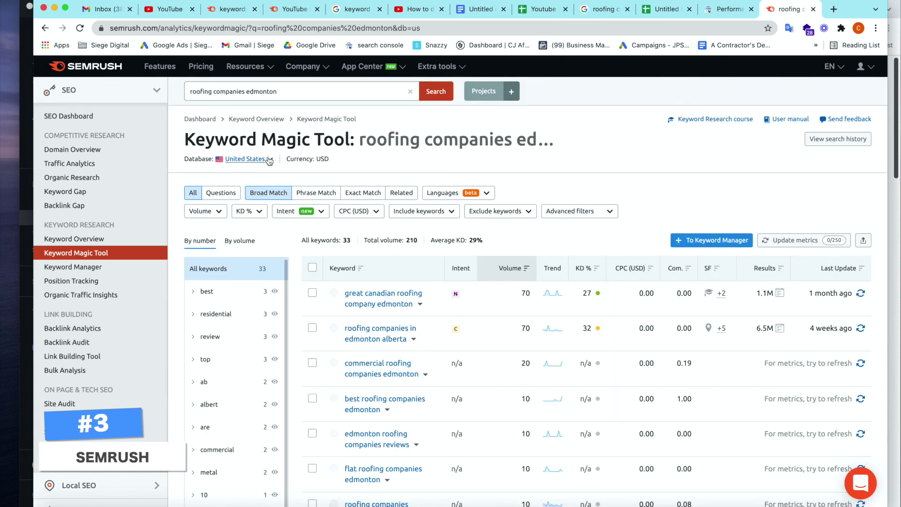
Check the country database list and scroll through the 33 Edmonton keyword results
left_click(270, 160)
left_click(451, 160)
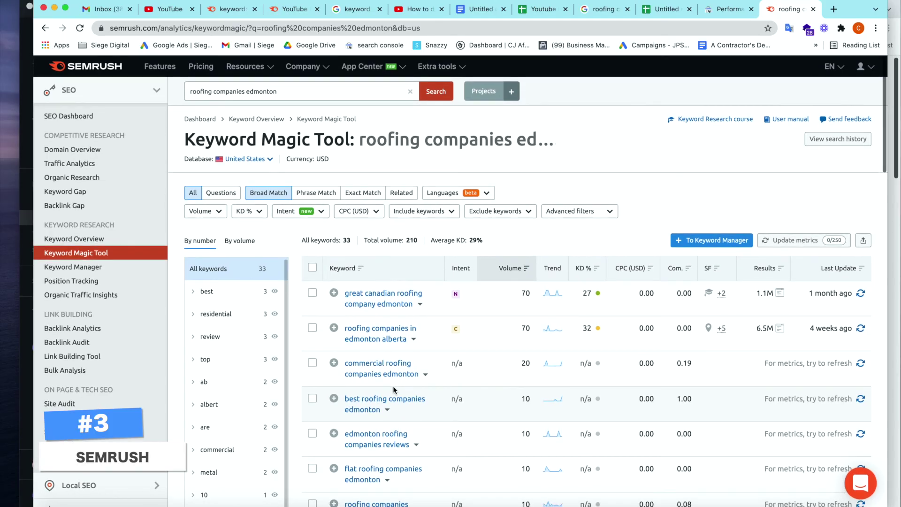
scroll(393, 386, "down", 2)
scroll(354, 345, "down", 2)
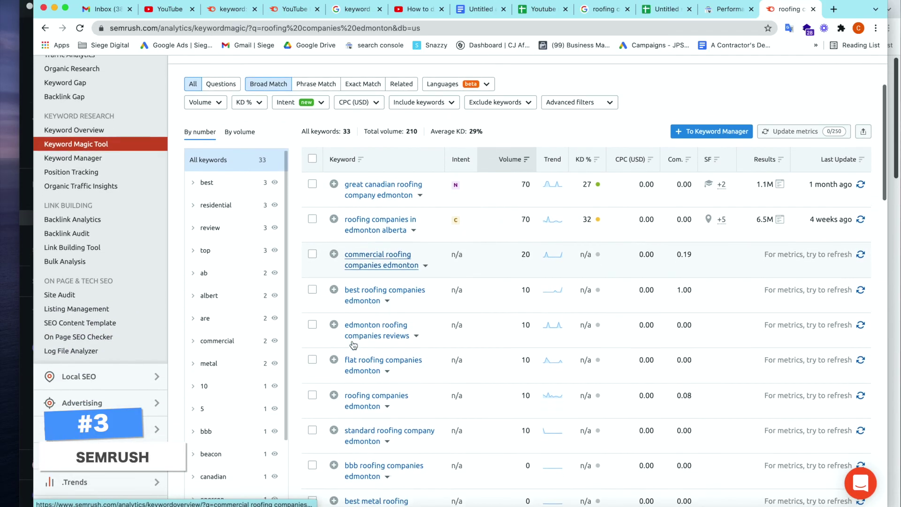
scroll(354, 345, "down", 1)
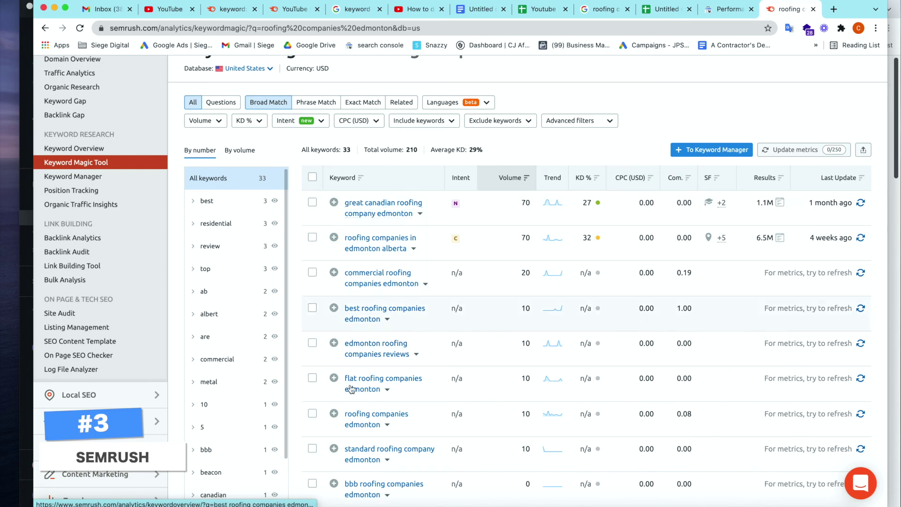
scroll(352, 333, "up", 3)
left_click_drag(221, 92, 317, 90)
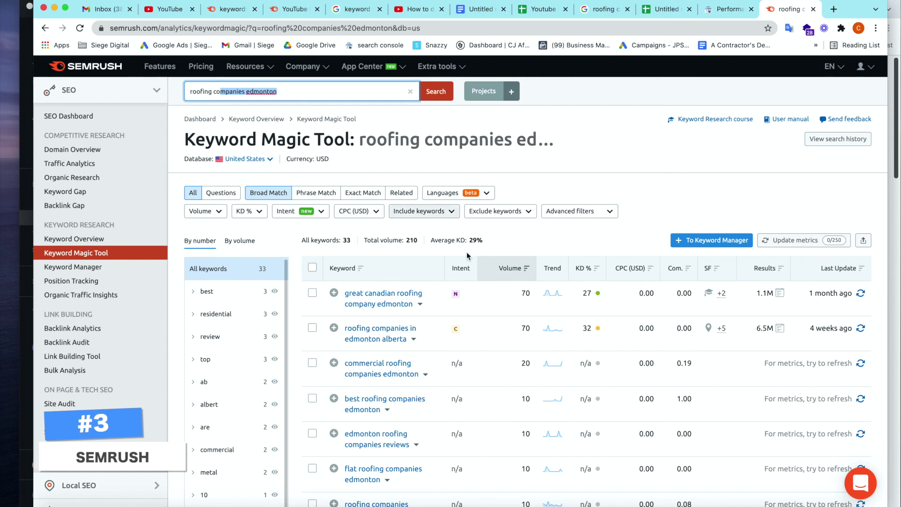
scroll(501, 310, "down", 4)
scroll(404, 361, "up", 5)
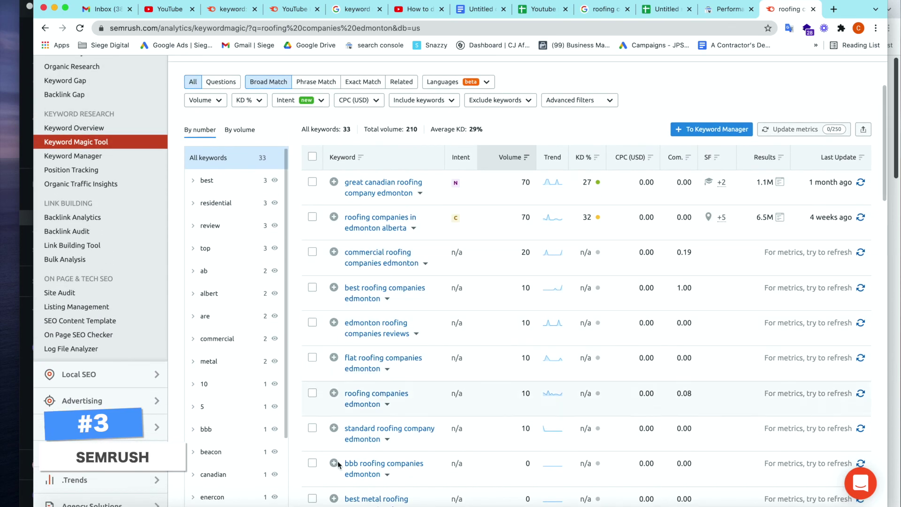
scroll(333, 464, "down", 1)
scroll(333, 464, "up", 2)
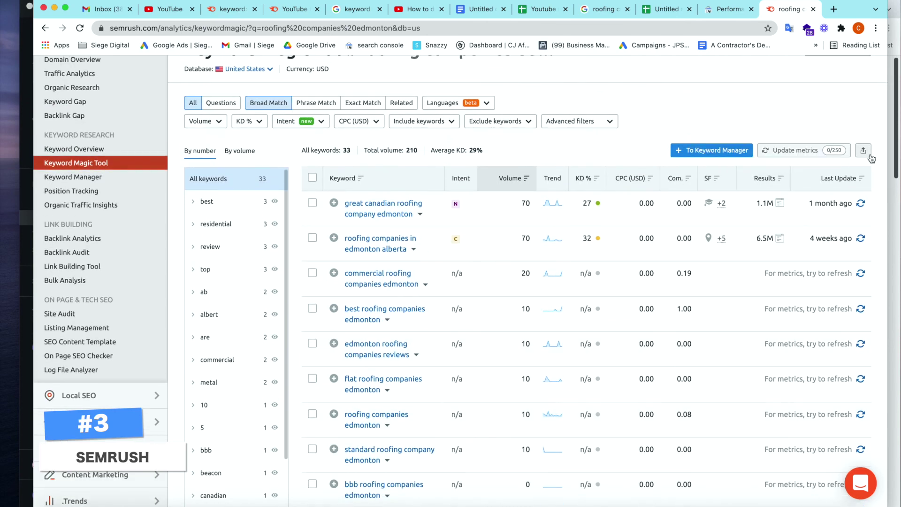
Tick four Edmonton keywords, then select and deselect all 33 keywords
left_click(313, 203)
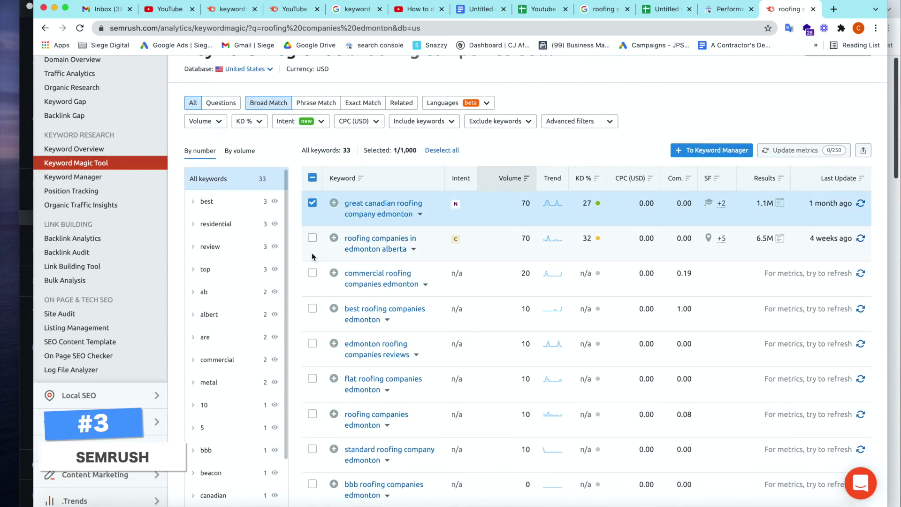
left_click(313, 238)
left_click(312, 273)
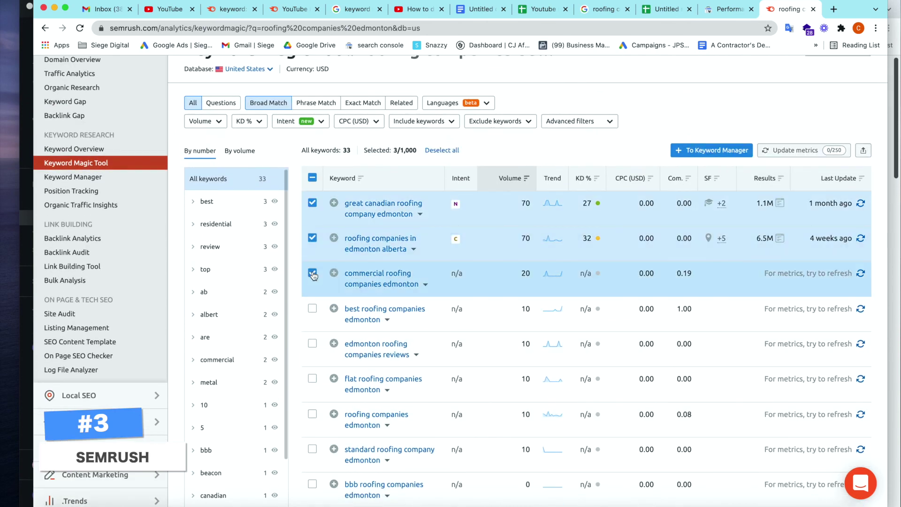
left_click(312, 309)
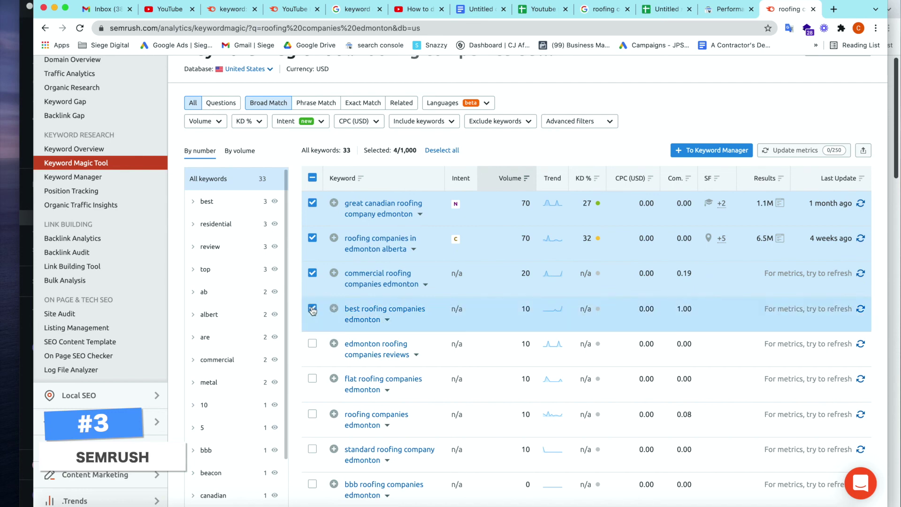
scroll(329, 259, "up", 1)
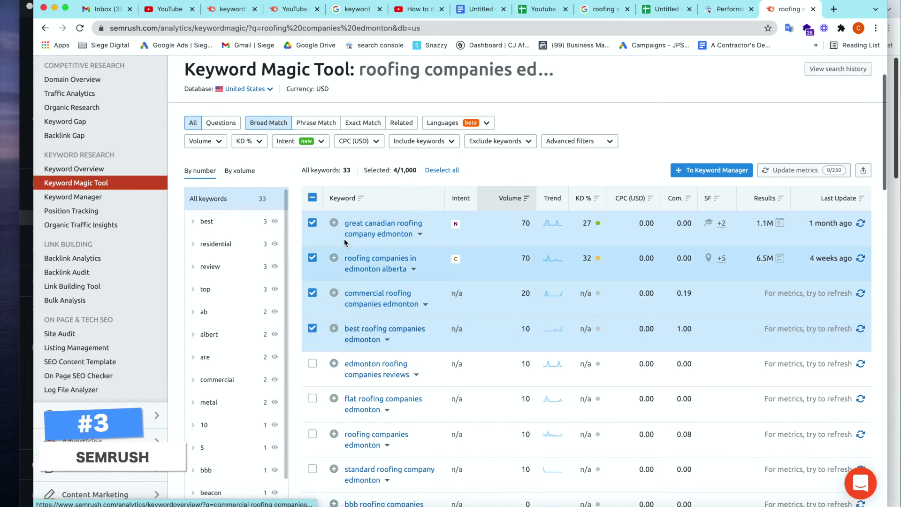
left_click(313, 179)
left_click(313, 198)
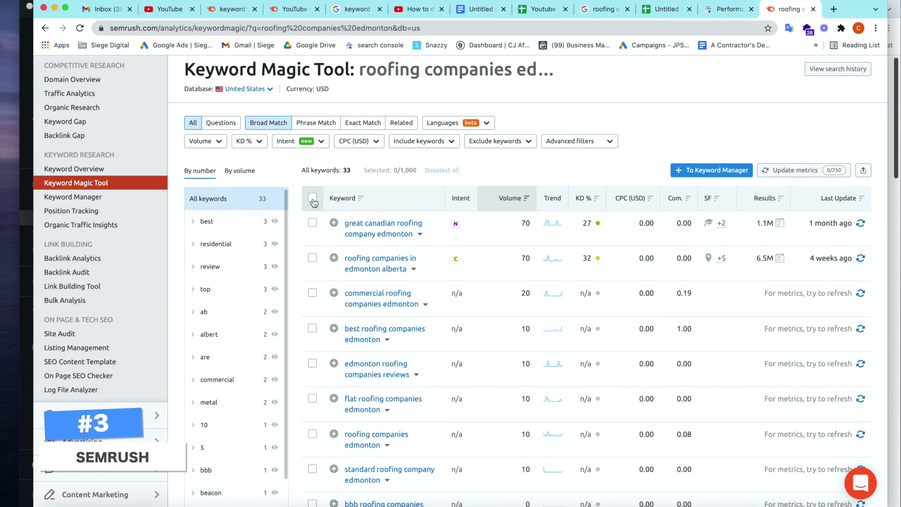
Remove 'edmonton' from the search query, leaving 'roofing companies'
scroll(455, 263, "up", 2)
scroll(419, 294, "up", 1)
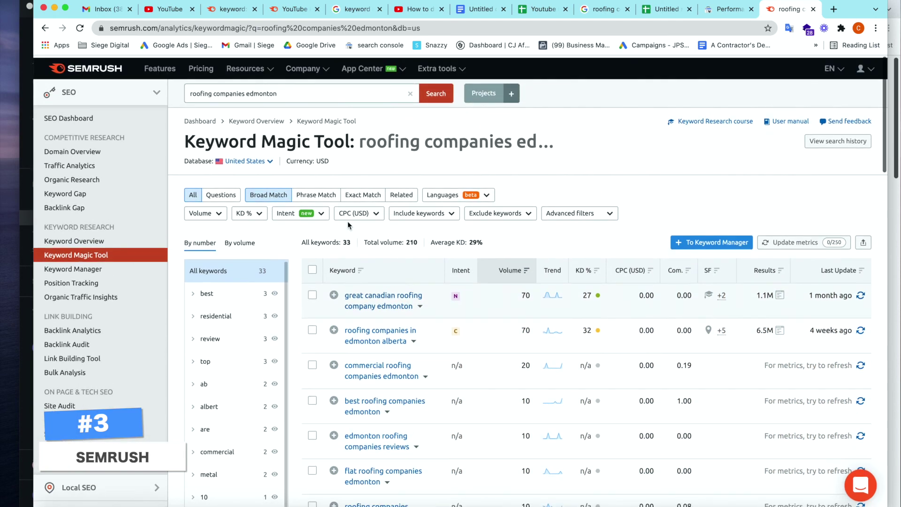
left_click_drag(246, 92, 278, 92)
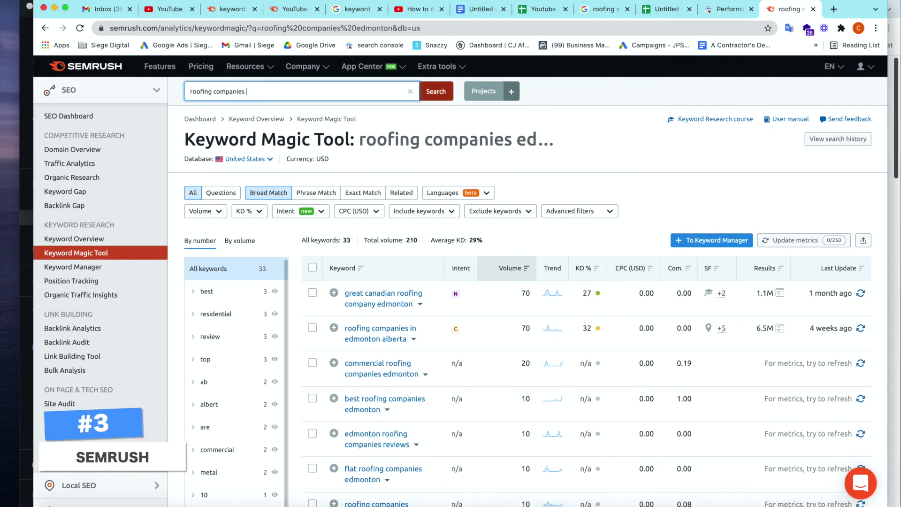
Search 'roofing companies' and open the Keyword Overview for 'local roofing companies near me'
key("Return")
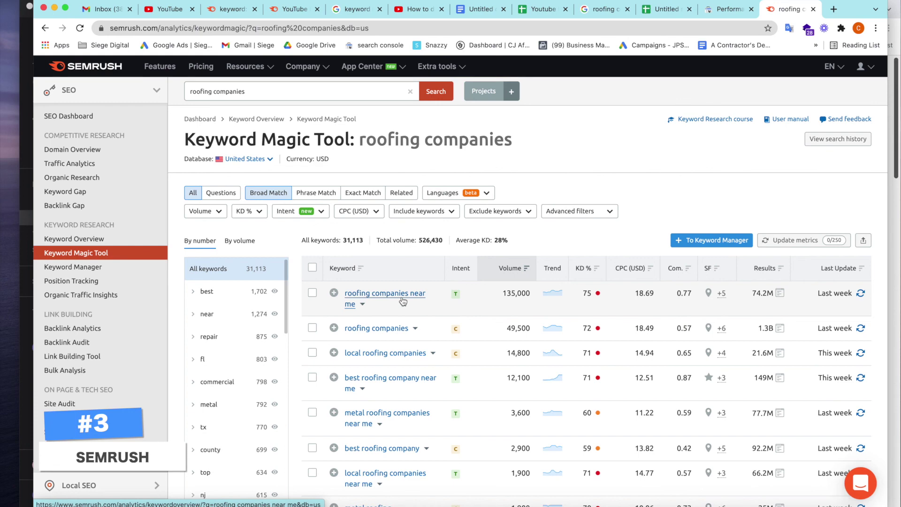
scroll(384, 351, "down", 2)
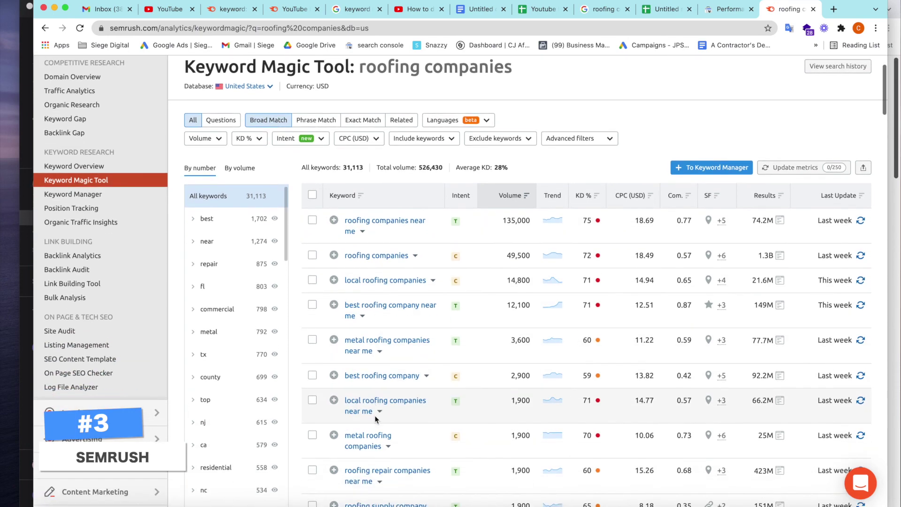
left_click(378, 408)
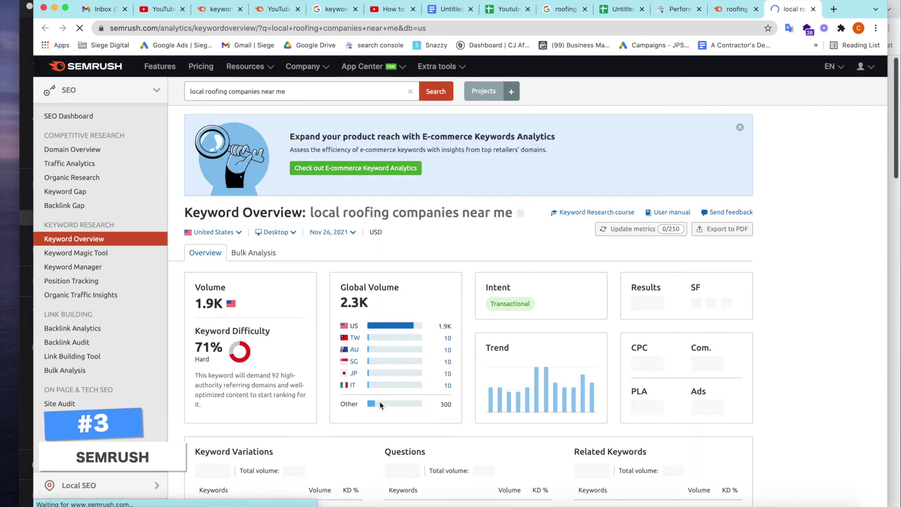
Scroll through the 33 keyword ideas for 'local roofing companies near me', then open a new tab
scroll(379, 402, "down", 4)
scroll(294, 340, "up", 2)
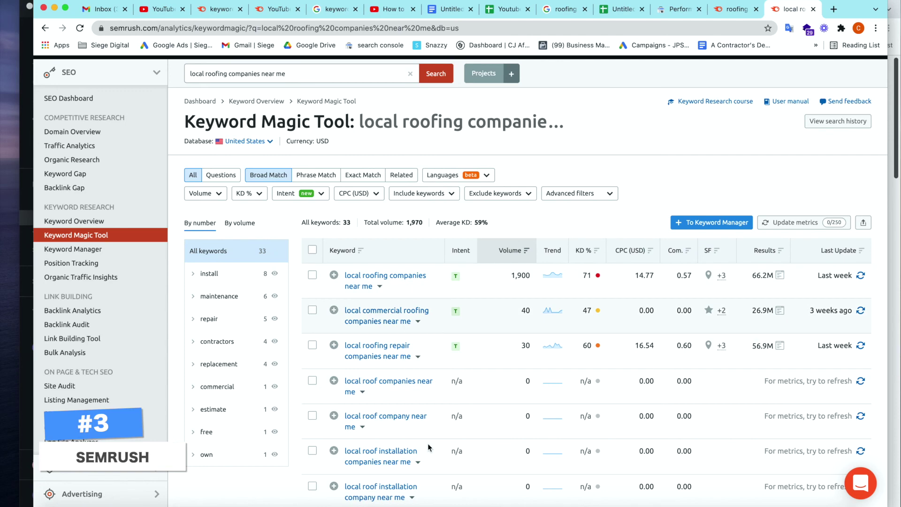
scroll(454, 371, "up", 2)
scroll(436, 361, "down", 3)
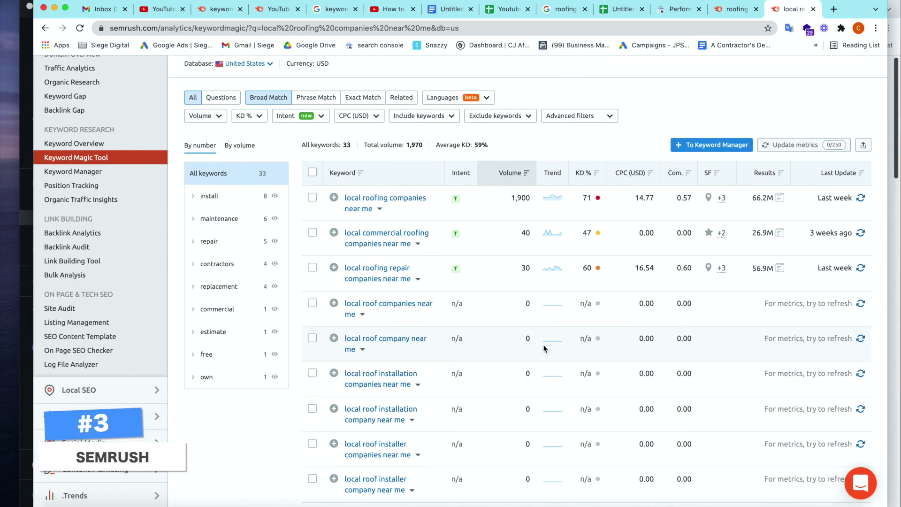
scroll(545, 348, "up", 1)
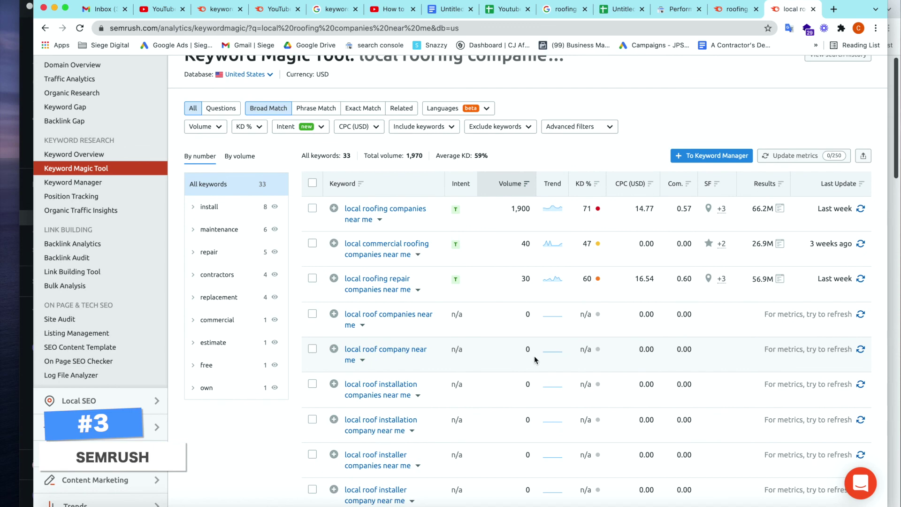
scroll(535, 360, "up", 1)
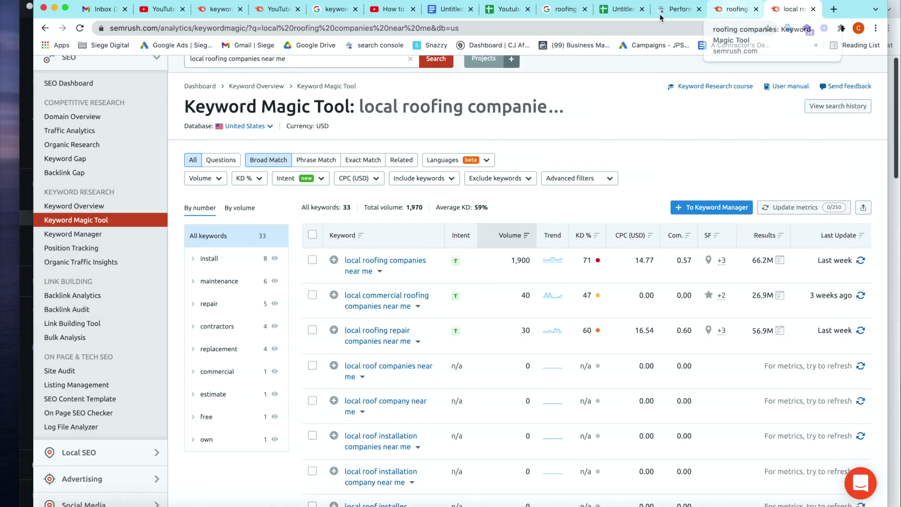
left_click(833, 10)
Google 'roofing companies edmonton' from the new tab's address bar suggestions
type("roofi")
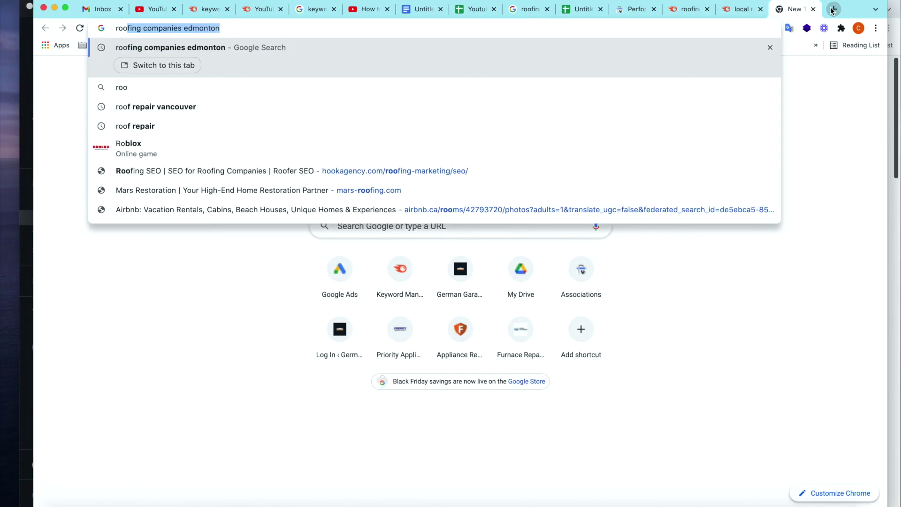
key("BackSpace")
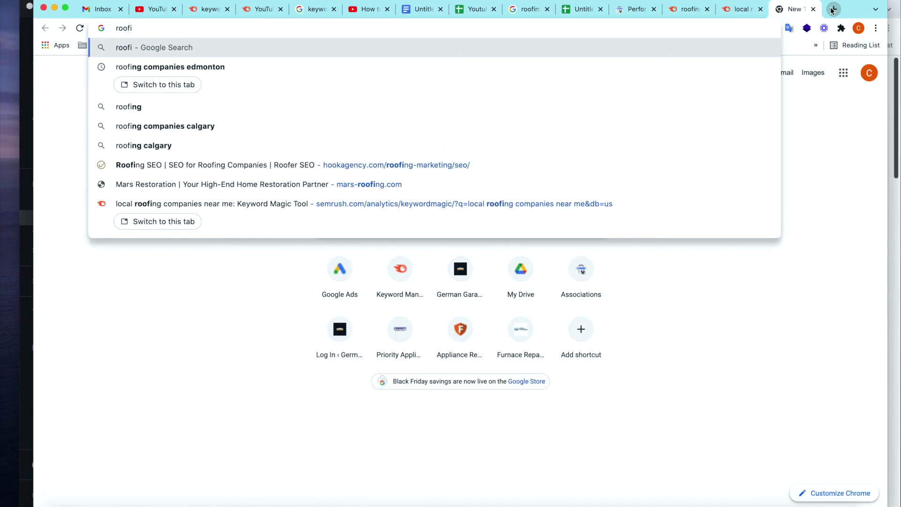
key("Down")
key("Down")
key("Down")
key("Return")
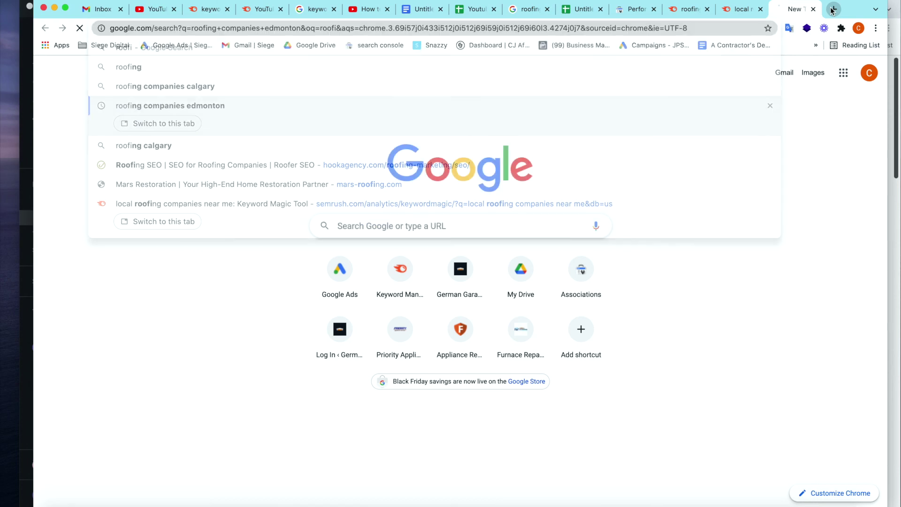
scroll(188, 249, "down", 10)
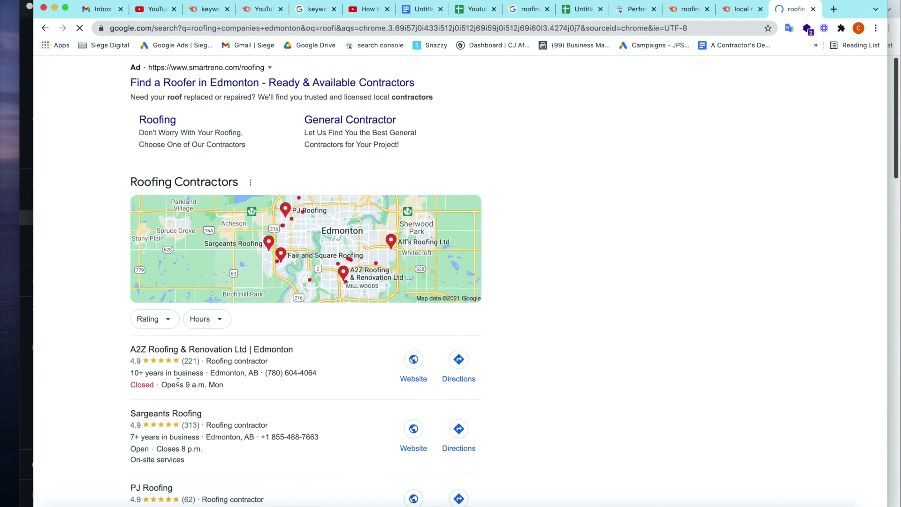
scroll(195, 303, "down", 5)
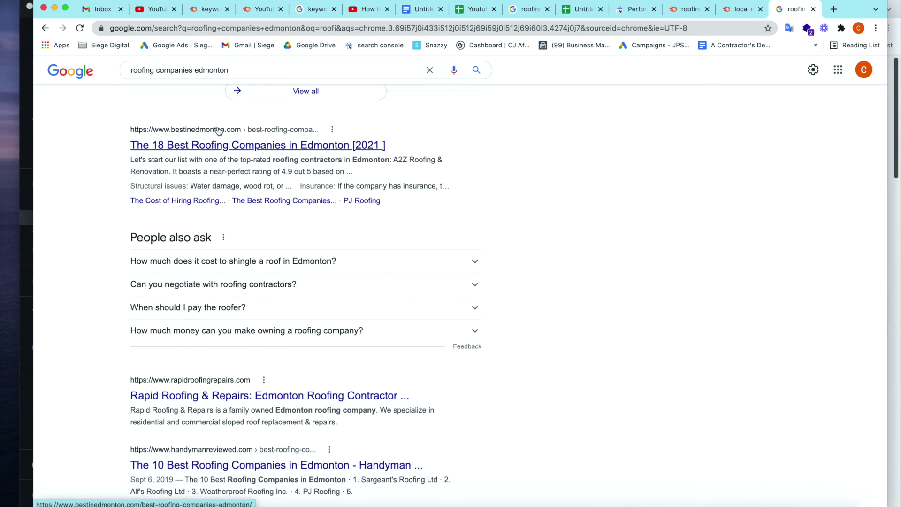
Copy the Rapid Roofing & Repairs result's link and return to the Semrush tab
right_click(203, 396)
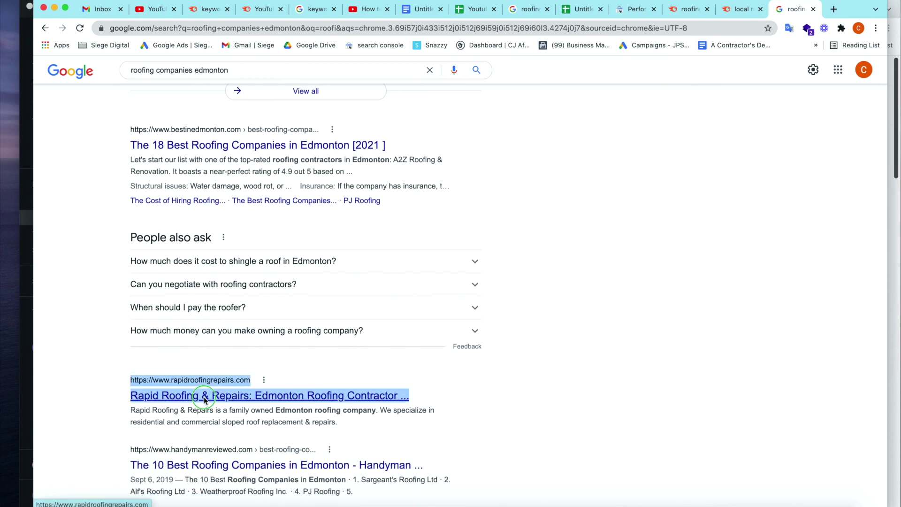
left_click(242, 392)
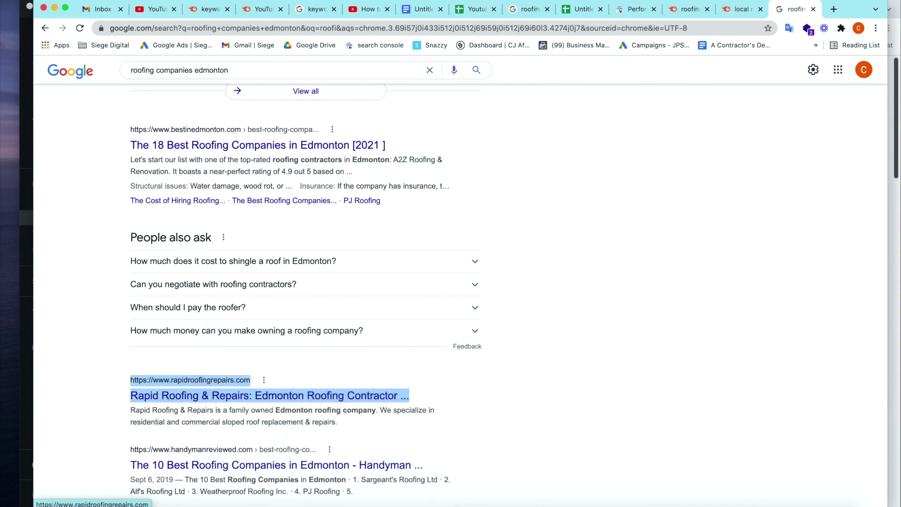
left_click(744, 11)
Run Domain Overview on rapidroofingrepairs.com and open its organic search positions, 59 US keywords
scroll(242, 126, "up", 2)
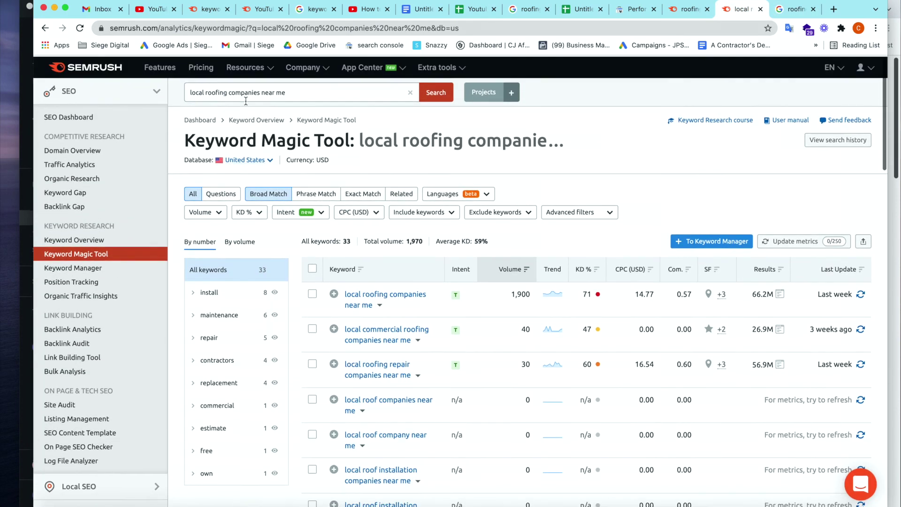
left_click(80, 149)
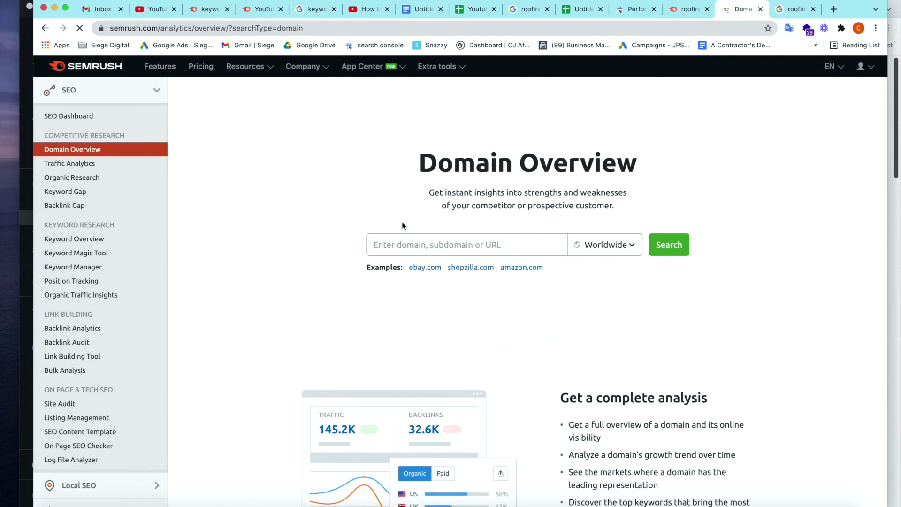
left_click(402, 244)
key("super+v")
key("Return")
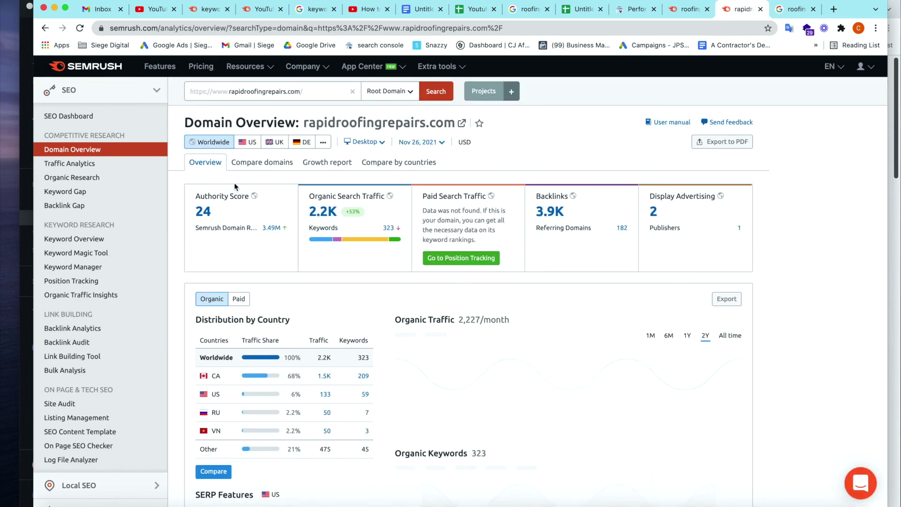
left_click(323, 212)
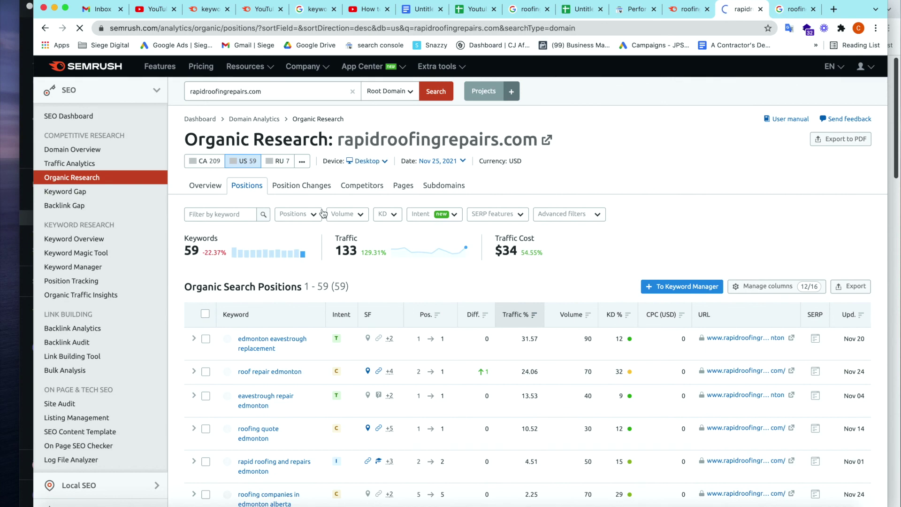
scroll(262, 263, "down", 2)
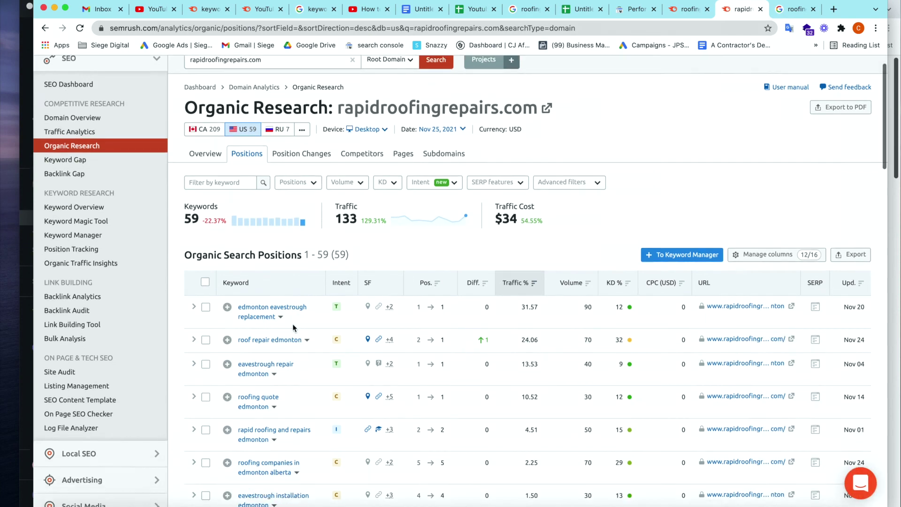
scroll(256, 382, "down", 4)
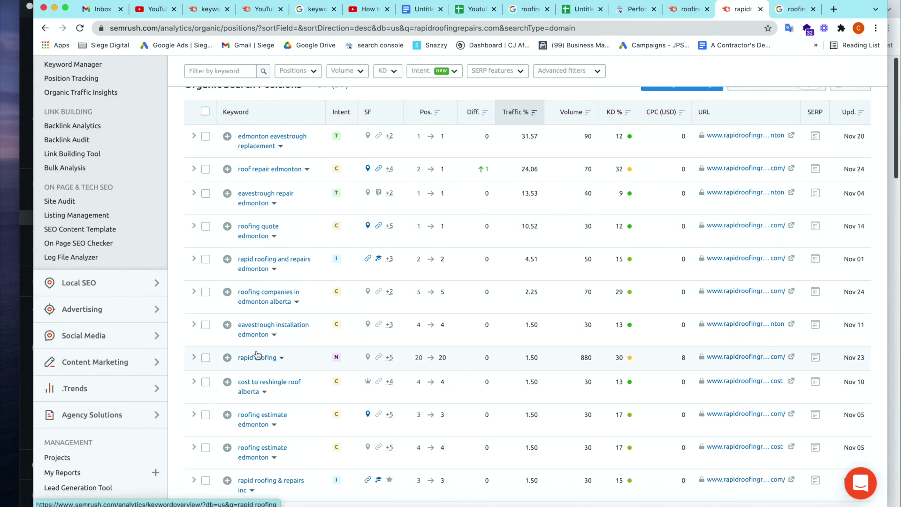
scroll(257, 355, "up", 1)
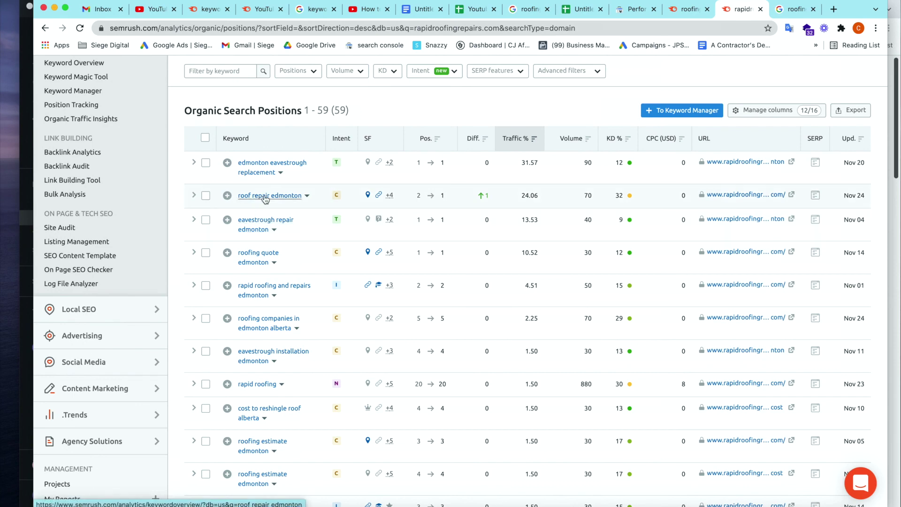
scroll(265, 201, "down", 1)
scroll(291, 190, "up", 2)
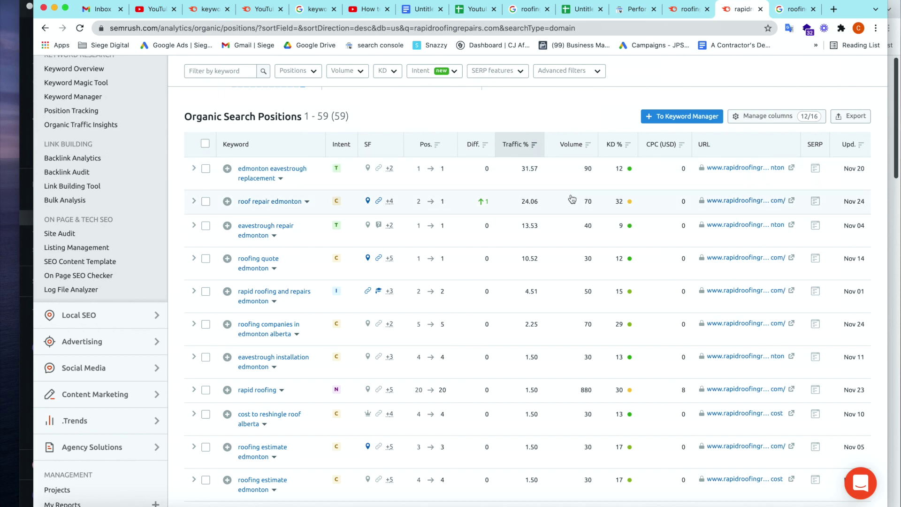
scroll(572, 199, "up", 3)
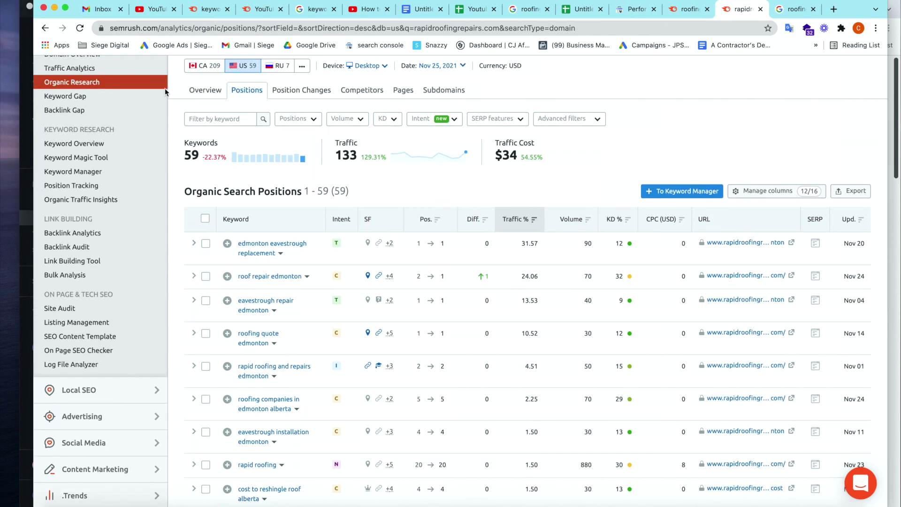
Filter the competitor's keywords by 'eavestrough' and select all 8 results
left_click(209, 119)
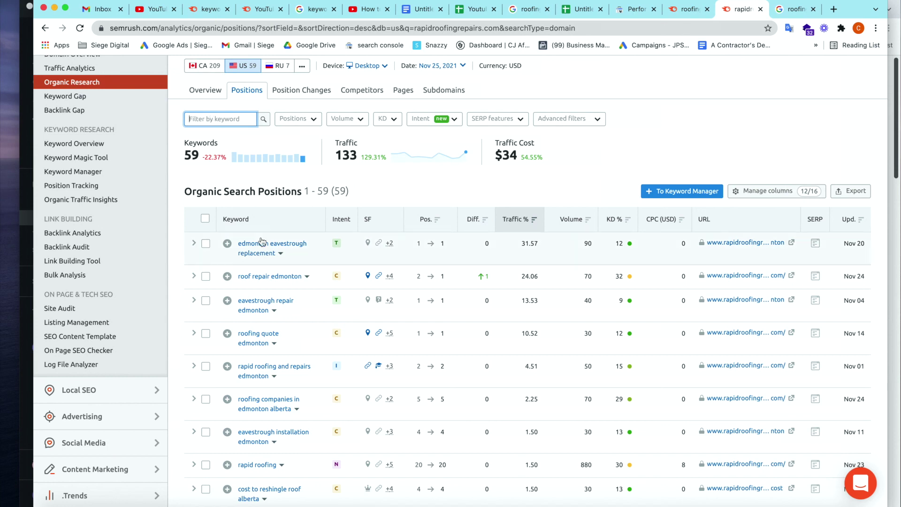
type("e")
type("avestrough")
key("Return")
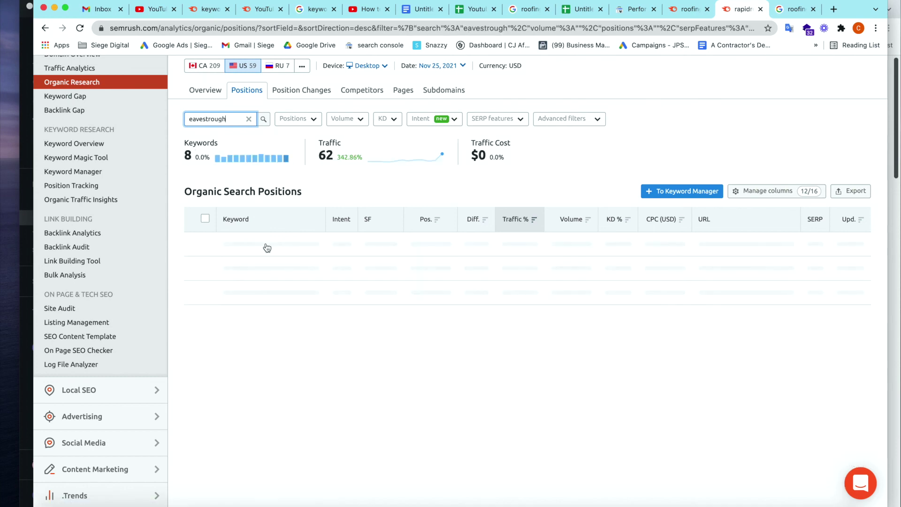
scroll(254, 301, "down", 2)
scroll(254, 301, "up", 1)
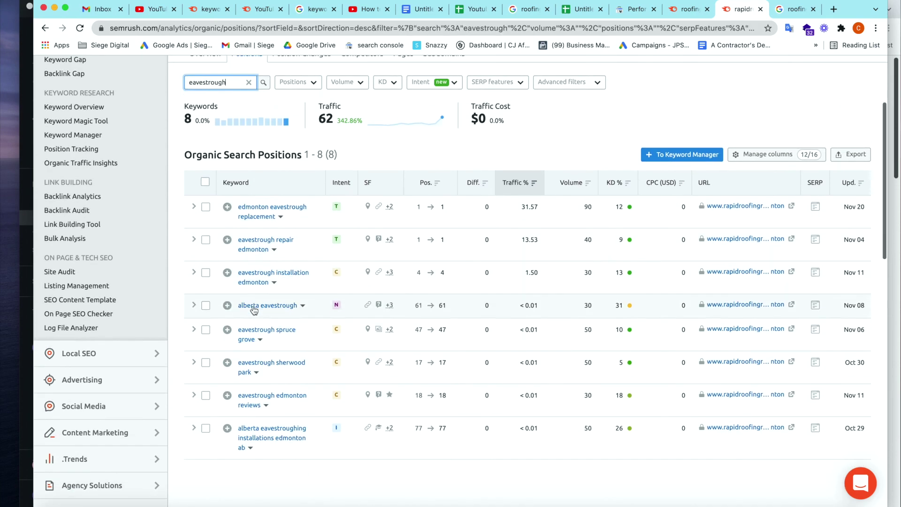
left_click(205, 181)
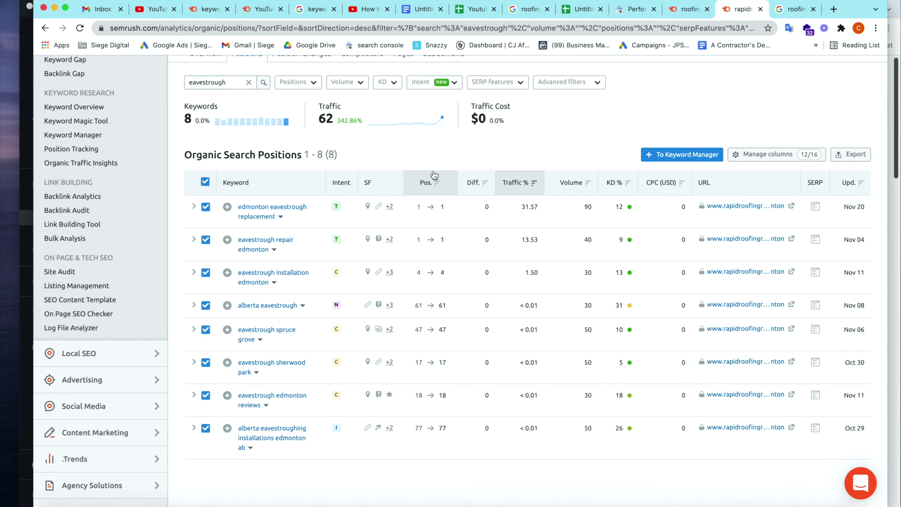
scroll(434, 174, "up", 1)
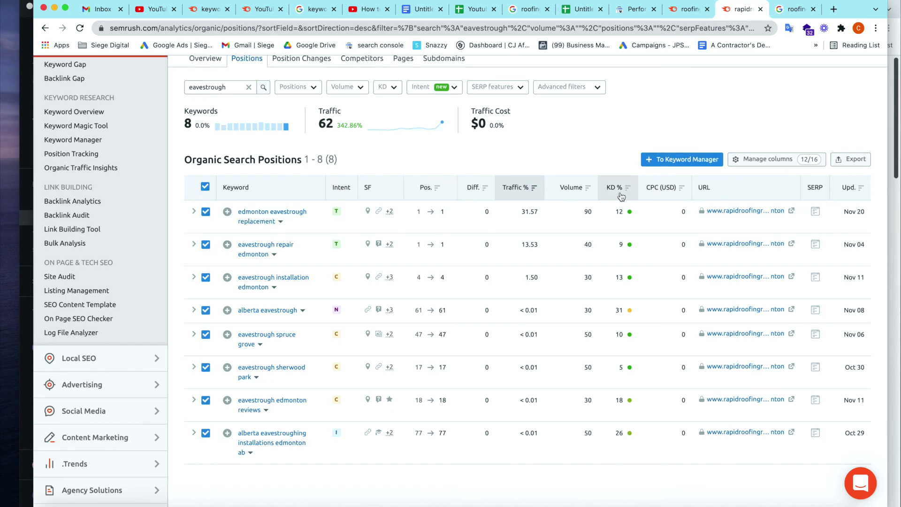